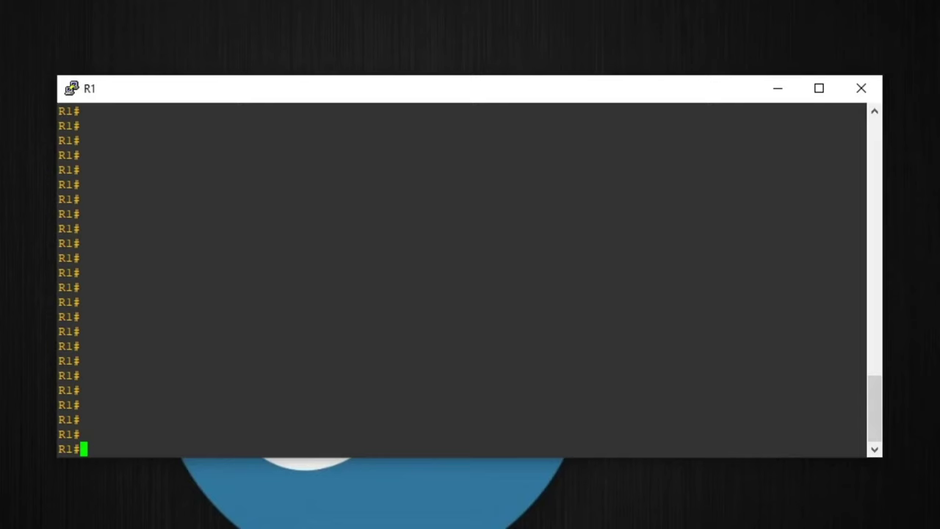
- Enter global configuration mode on R1 with 'configure terminal'
{"action": "type", "text": "conf"}
{"action": "key", "text": "Tab"}
{"action": "type", "text": "te"}
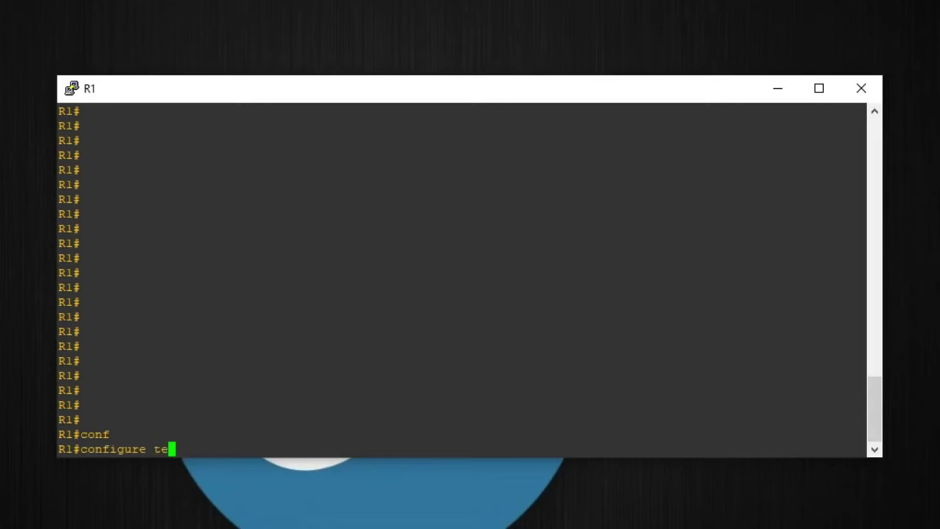
{"action": "type", "text": "r"}
{"action": "key", "text": "Tab"}
{"action": "key", "text": "Return"}
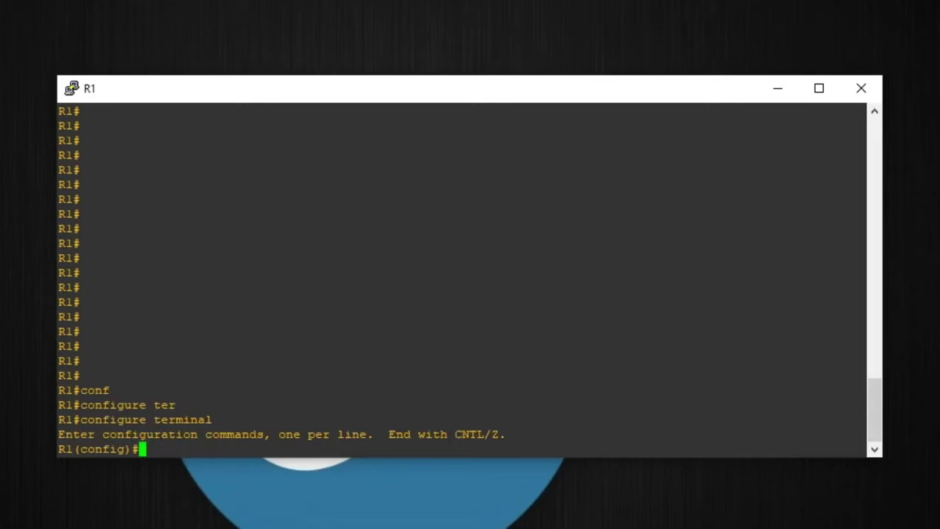
- Add an snmp-server community string with read-only (ro) access, after listing snmp-server options
{"action": "type", "text": "snmp-ser"}
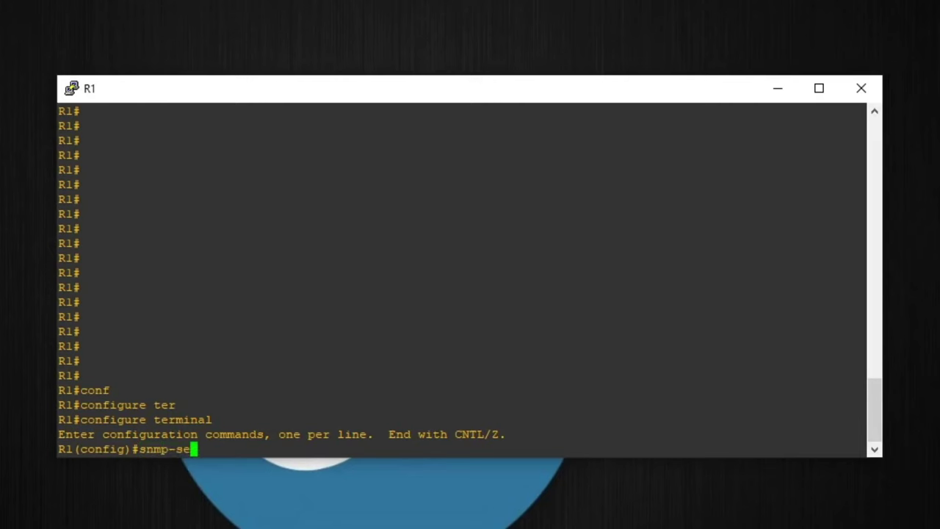
{"action": "key", "text": "Tab"}
{"action": "type", "text": "?"}
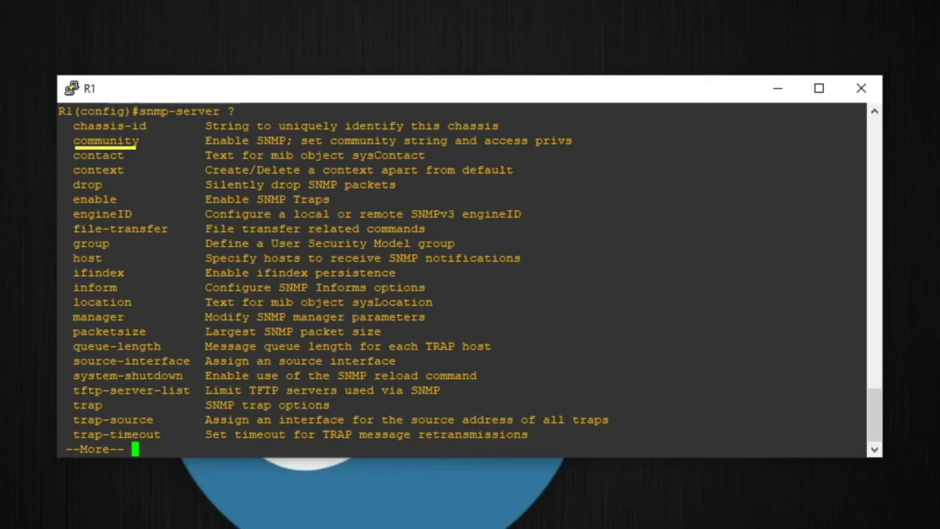
{"action": "key", "text": "space"}
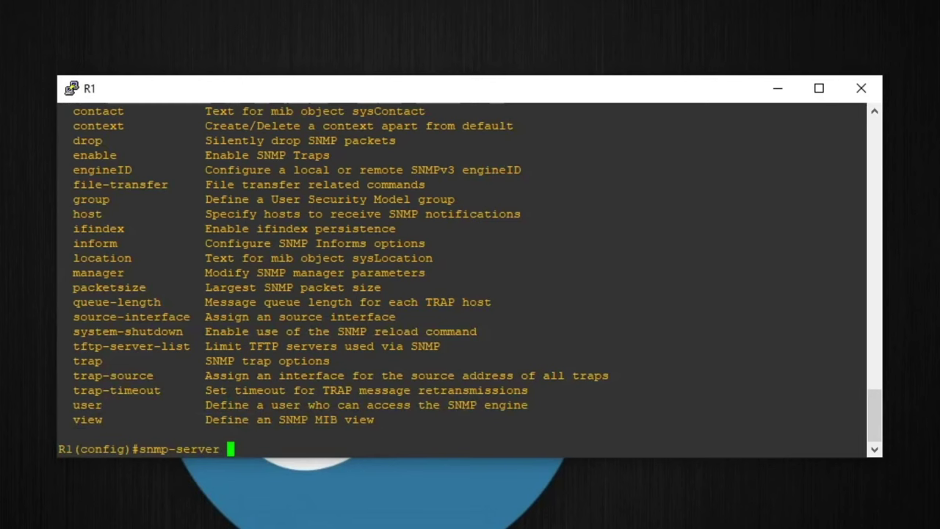
{"action": "type", "text": "com"}
{"action": "key", "text": "Tab"}
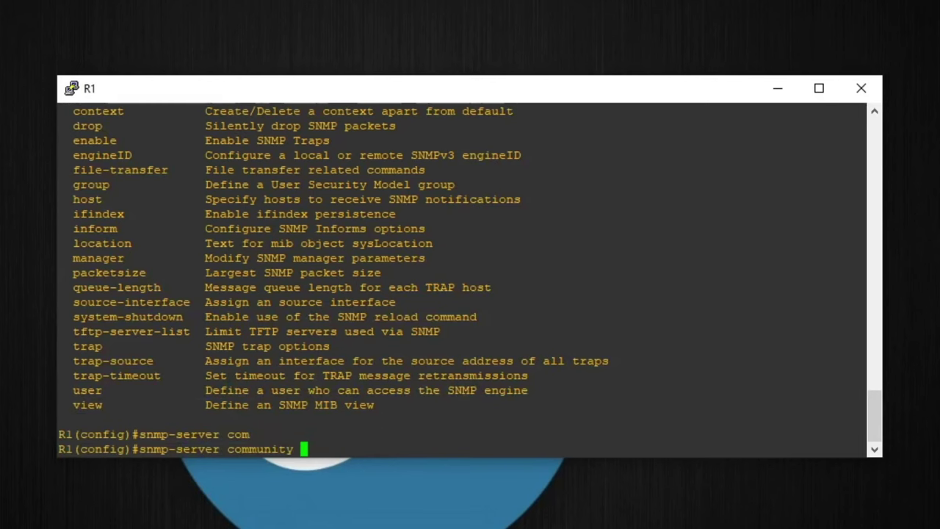
{"action": "type", "text": "certbros"}
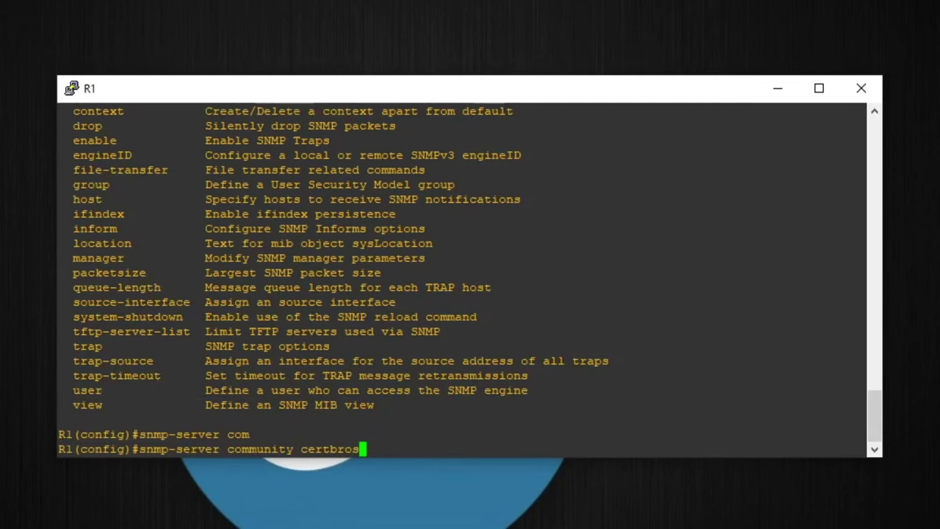
{"action": "type", "text": " ?"}
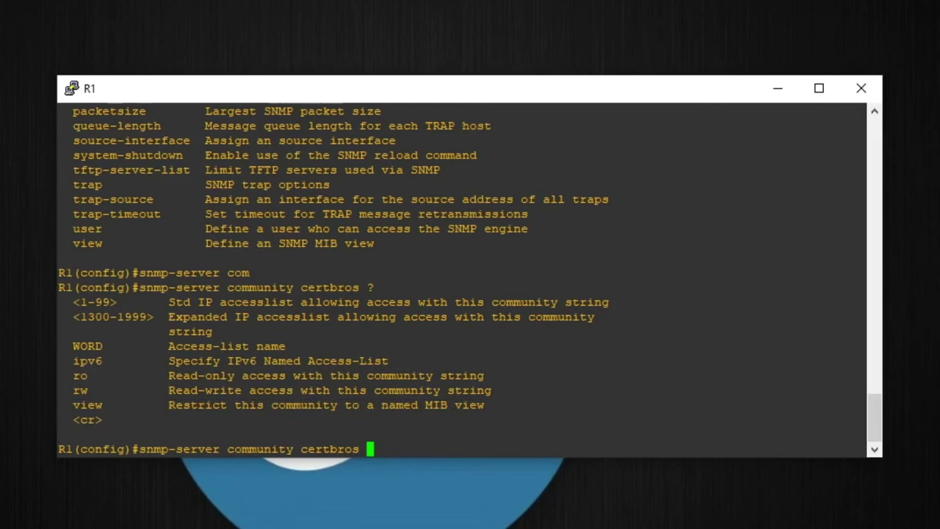
{"action": "type", "text": "ro"}
{"action": "key", "text": "Return"}
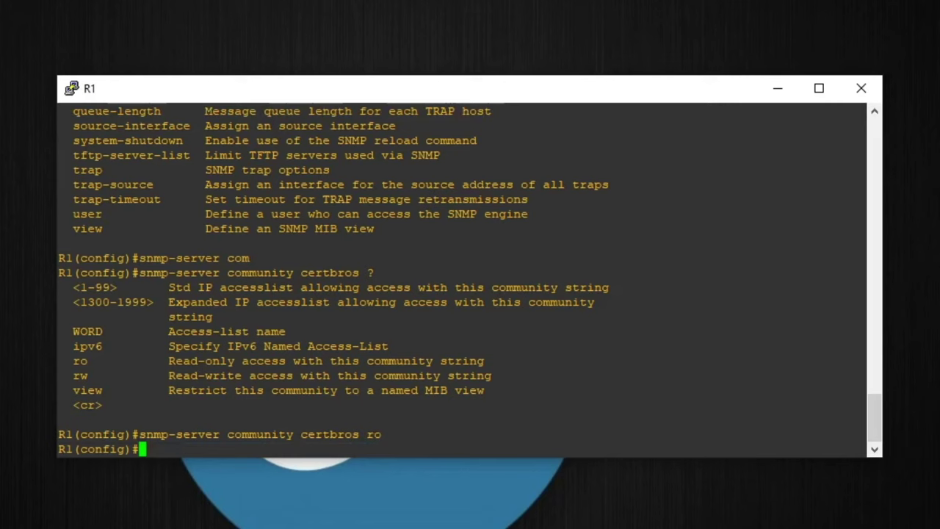
- Re-issue the same community command with read-write (rw) access instead
{"action": "key", "text": "Up"}
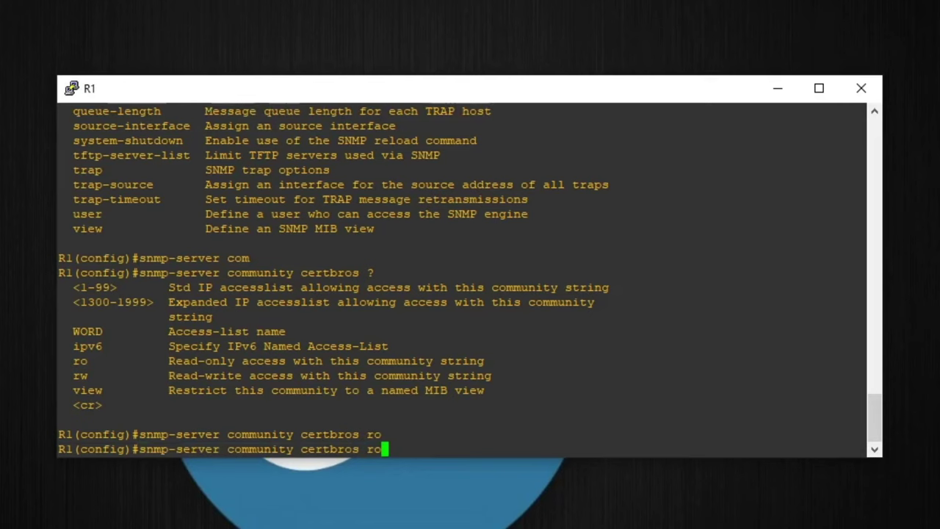
{"action": "key", "text": "BackSpace"}
{"action": "key", "text": "BackSpace"}
{"action": "type", "text": "rw"}
{"action": "key", "text": "Return"}
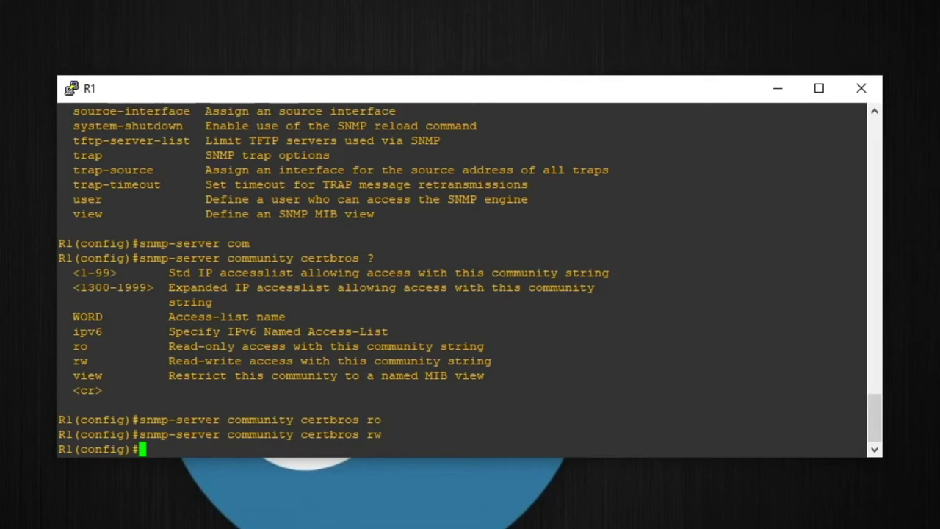
- Enter interface configuration for FastEthernet 0/0
{"action": "type", "text": "interf"}
{"action": "key", "text": "Tab"}
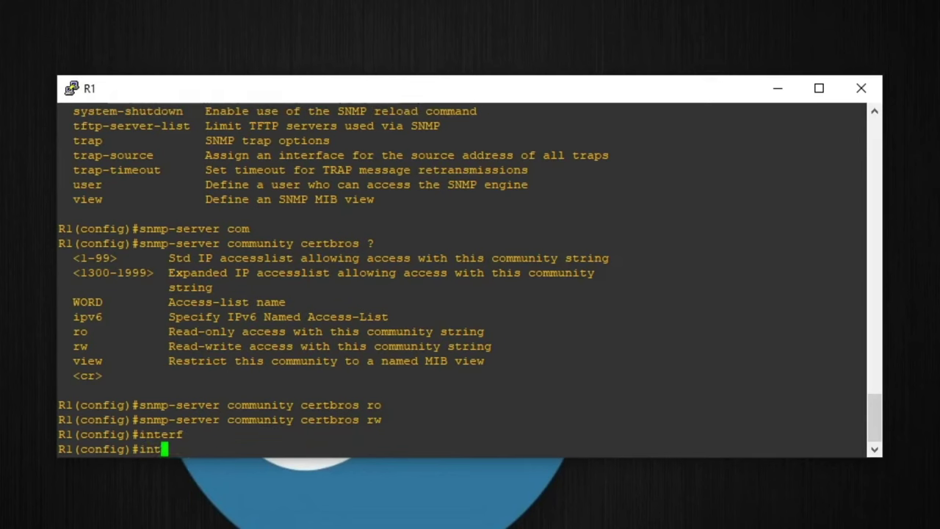
{"action": "type", "text": "fas"}
{"action": "key", "text": "Tab"}
{"action": "type", "text": "0/0"}
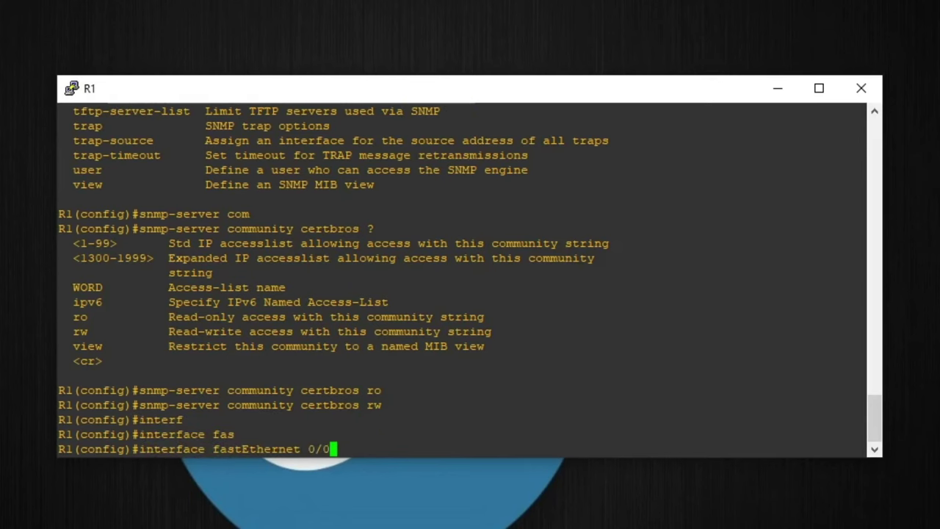
{"action": "key", "text": "Return"}
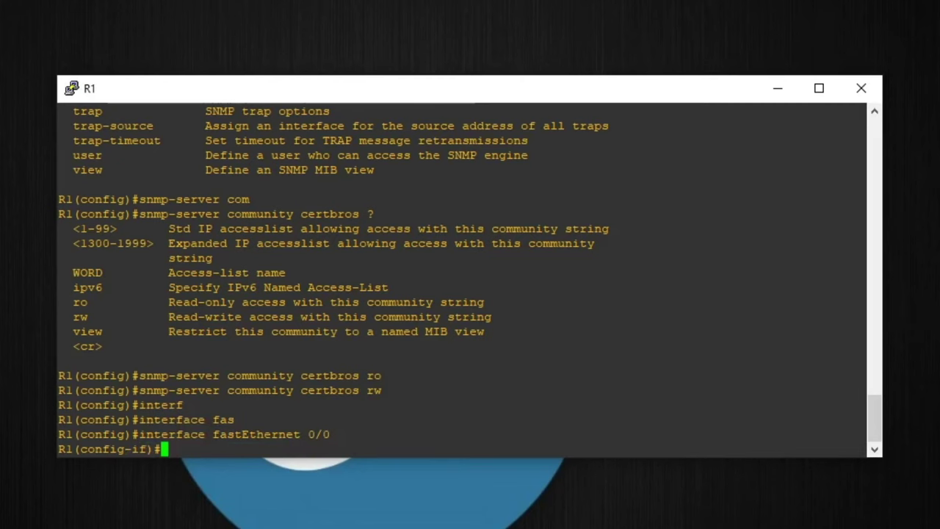
- Assign IP 192.168.0.254 with mask 255.255.255.0 and enable the interface with 'no shutdown'
{"action": "type", "text": "ip add"}
{"action": "key", "text": "Tab"}
{"action": "type", "text": "192"}
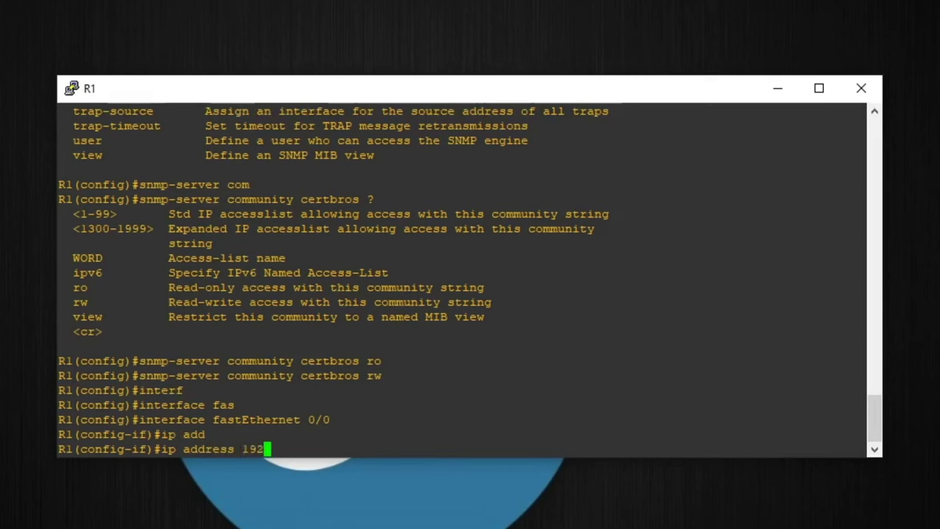
{"action": "type", "text": ".168.0.254"}
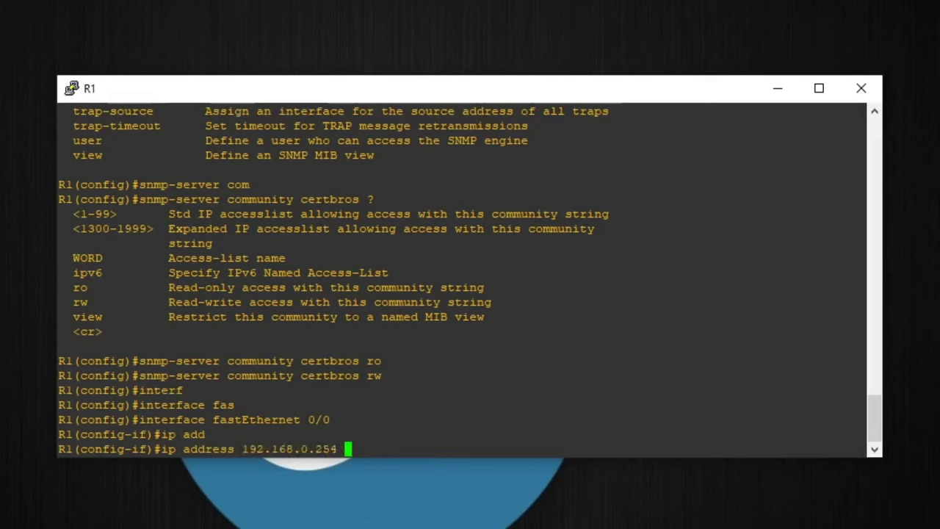
{"action": "type", "text": "255.255"}
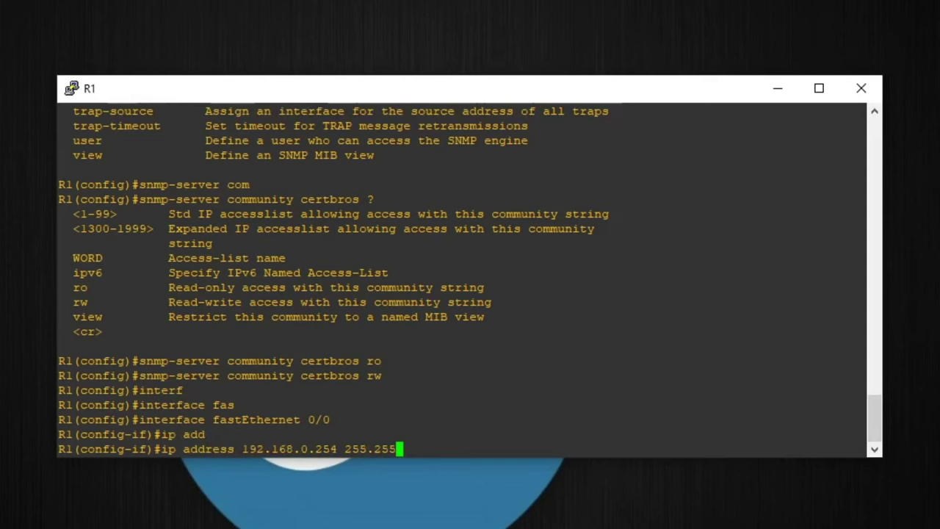
{"action": "type", "text": ".255.0"}
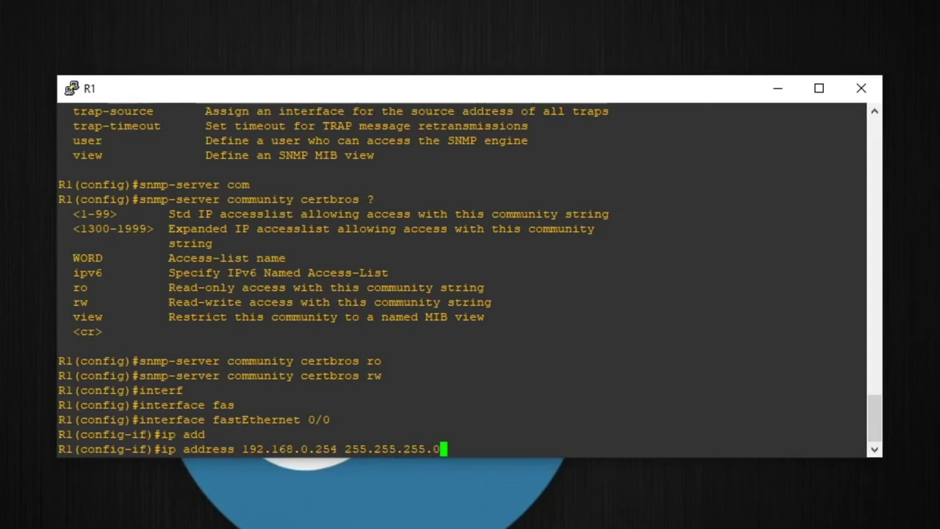
{"action": "key", "text": "Return"}
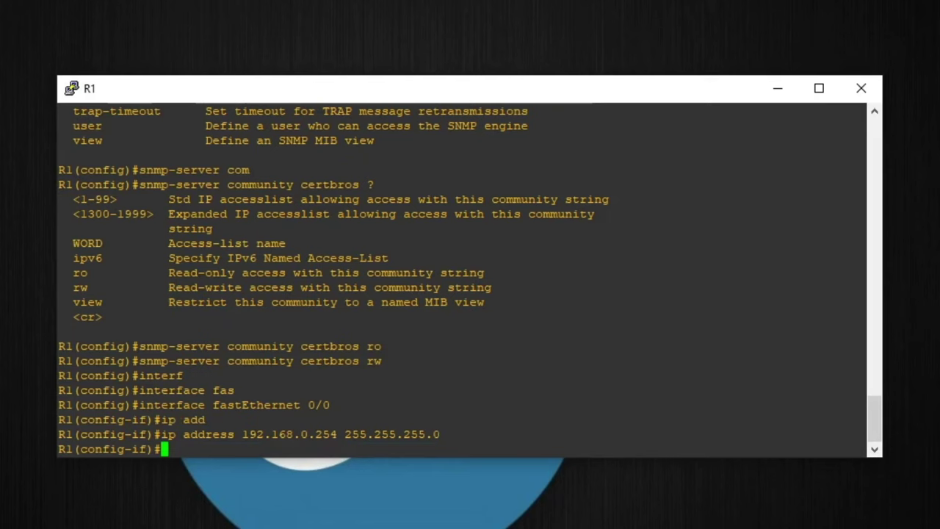
{"action": "type", "text": "no shut"}
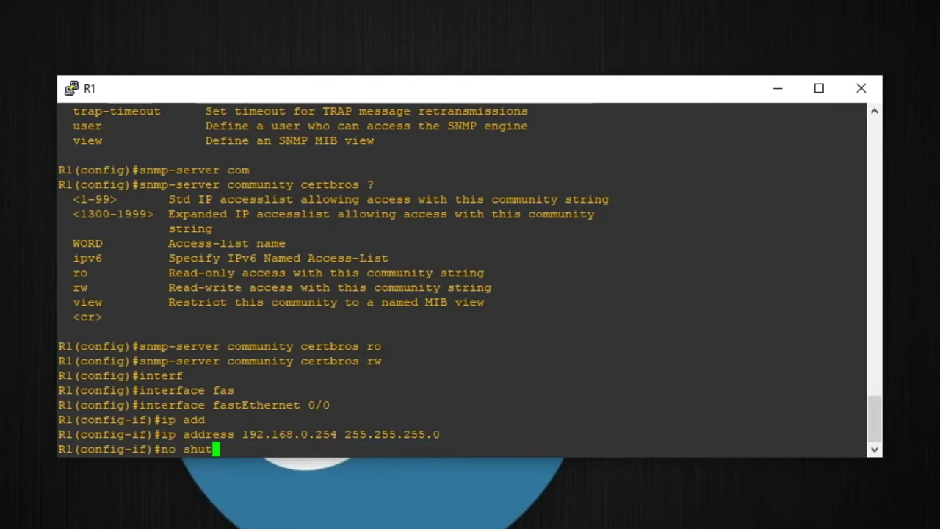
{"action": "key", "text": "Return"}
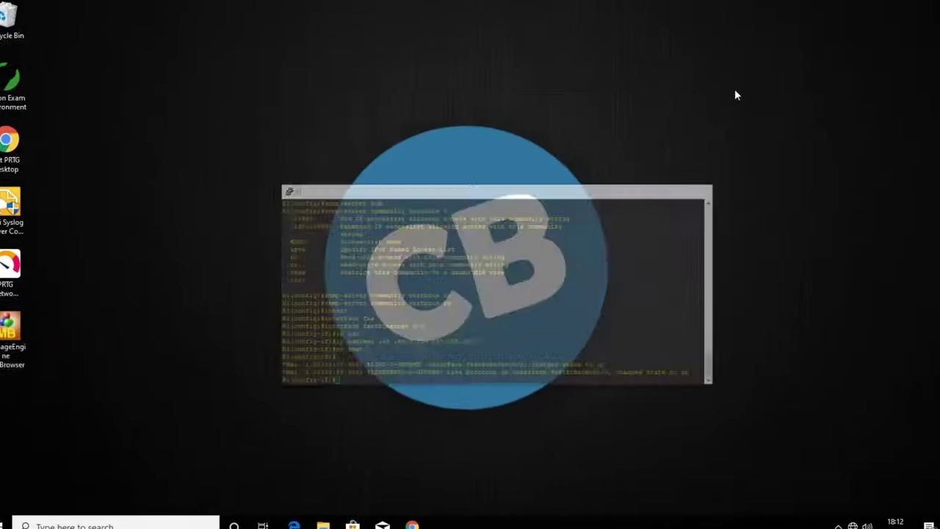
- Launch MibBrowser full screen and set the target host to 192.168.0.254
{"action": "double_click", "coordinate": [29, 334]}
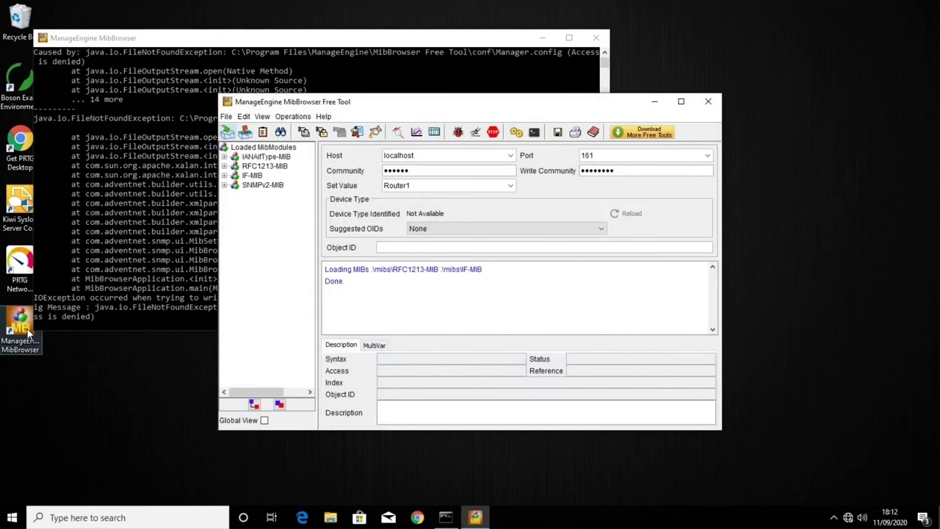
{"action": "left_click", "coordinate": [680, 101]}
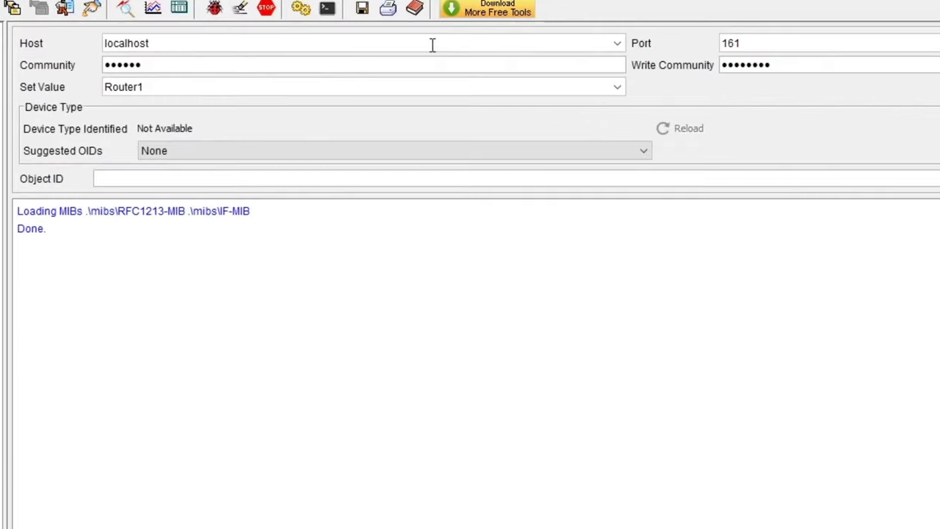
{"action": "key", "text": "BackSpace"}
{"action": "key", "text": "BackSpace"}
{"action": "key", "text": "BackSpace"}
{"action": "key", "text": "BackSpace"}
{"action": "key", "text": "BackSpace"}
{"action": "key", "text": "BackSpace"}
{"action": "key", "text": "BackSpace"}
{"action": "key", "text": "BackSpace"}
{"action": "key", "text": "BackSpace"}
{"action": "type", "text": "192"}
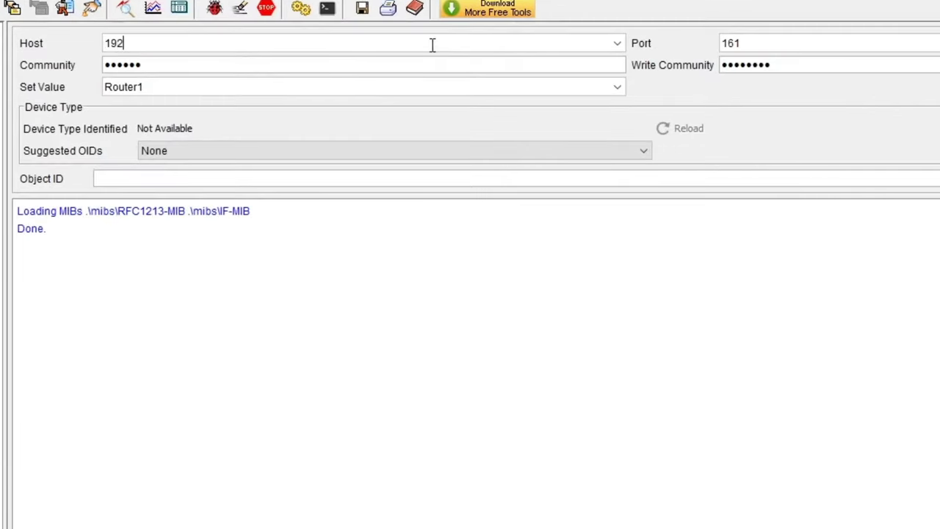
{"action": "type", "text": ".168.0.254"}
- Enter the read and write community strings and widen the MIB tree pane
{"action": "key", "text": "Tab"}
{"action": "type", "text": "public"}
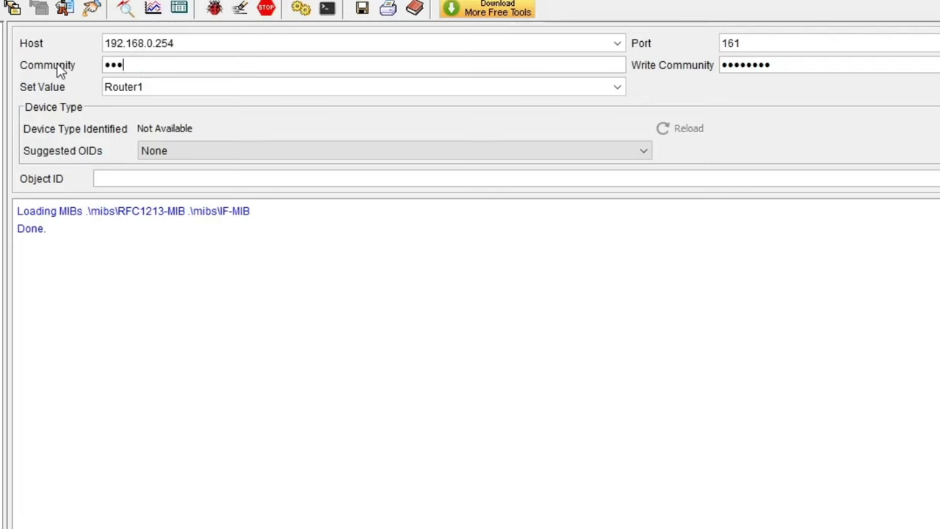
{"action": "type", "text": "123"}
{"action": "key", "text": "Tab"}
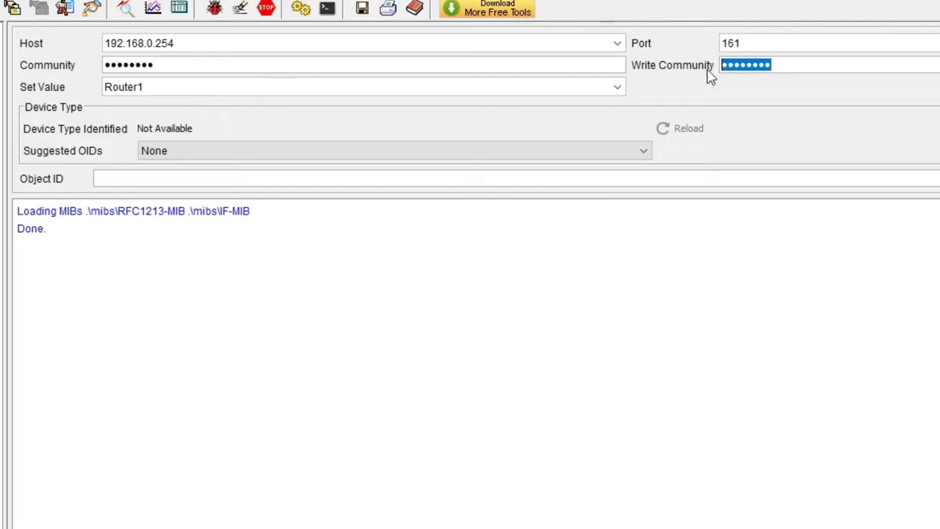
{"action": "type", "text": "private1"}
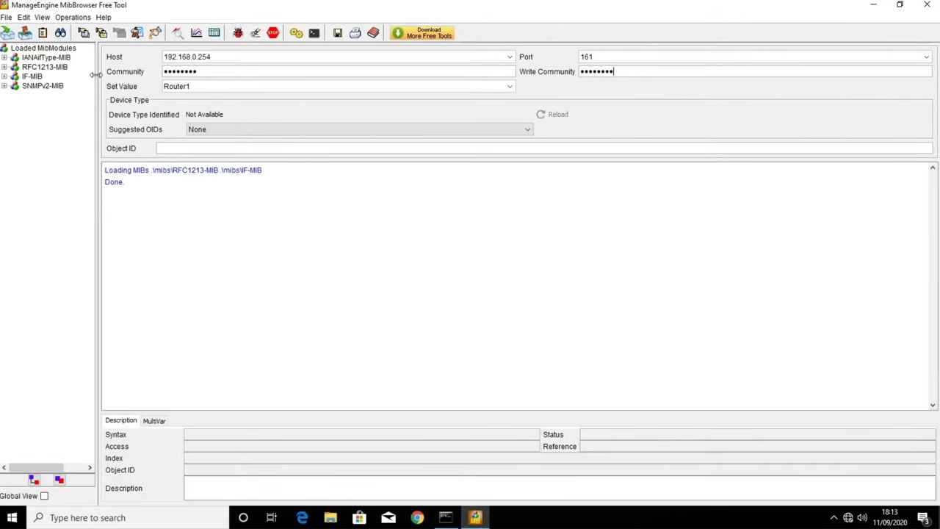
{"action": "left_click_drag", "start_coordinate": [98, 78], "coordinate": [164, 78]}
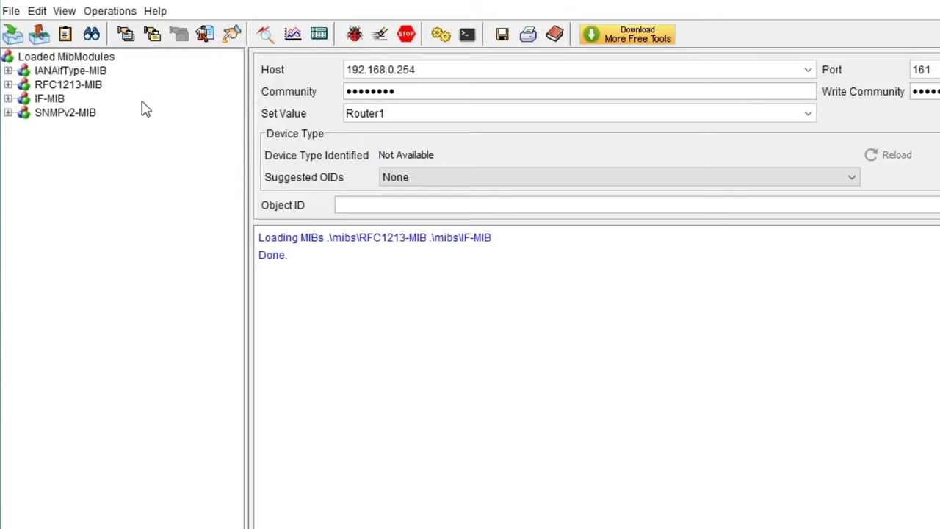
- Expand RFC1213-MIB through org, dod, internet, mgmt, mib-2 and system, then select sysName
{"action": "left_click", "coordinate": [7, 85]}
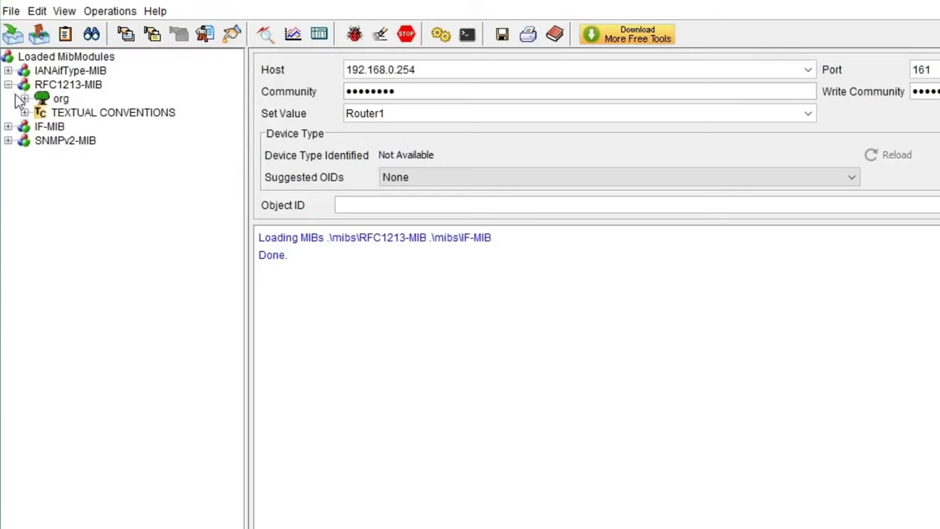
{"action": "left_click", "coordinate": [24, 99]}
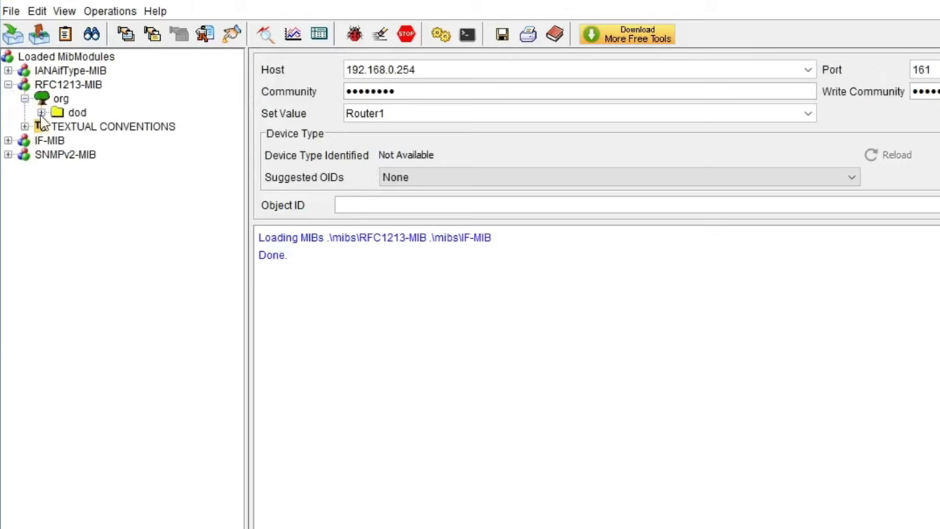
{"action": "left_click", "coordinate": [42, 112]}
{"action": "left_click", "coordinate": [57, 127]}
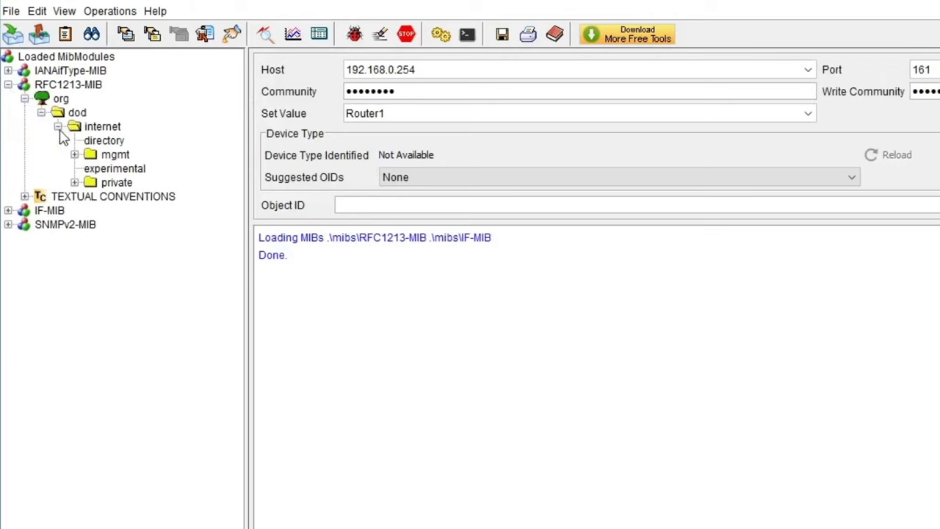
{"action": "left_click", "coordinate": [74, 155]}
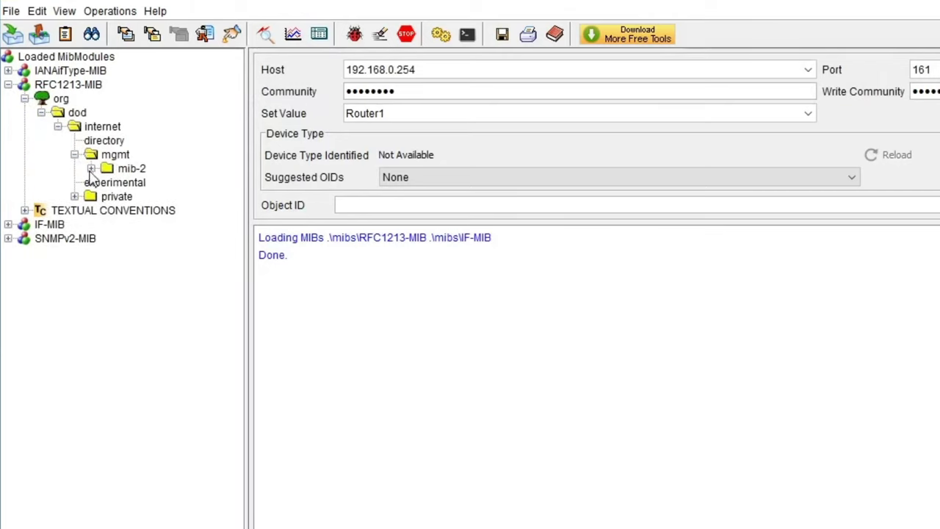
{"action": "left_click", "coordinate": [91, 169]}
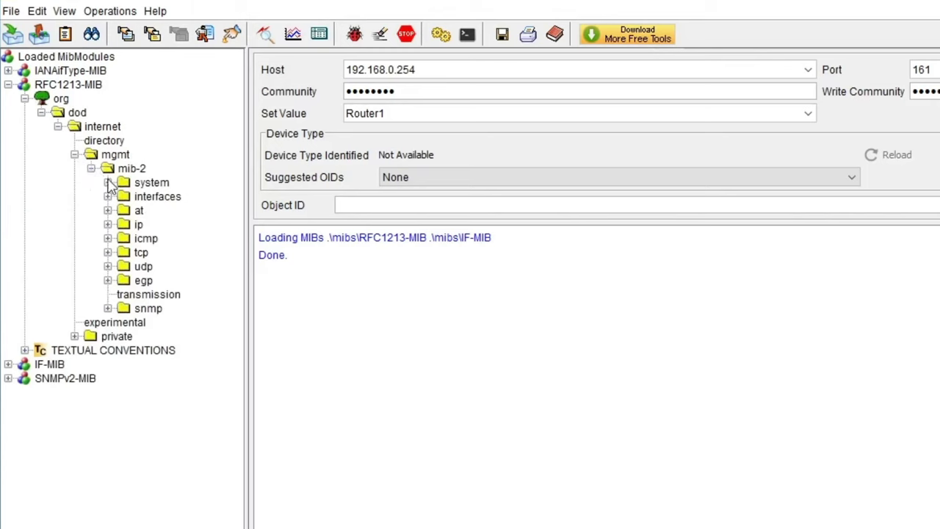
{"action": "left_click", "coordinate": [108, 183]}
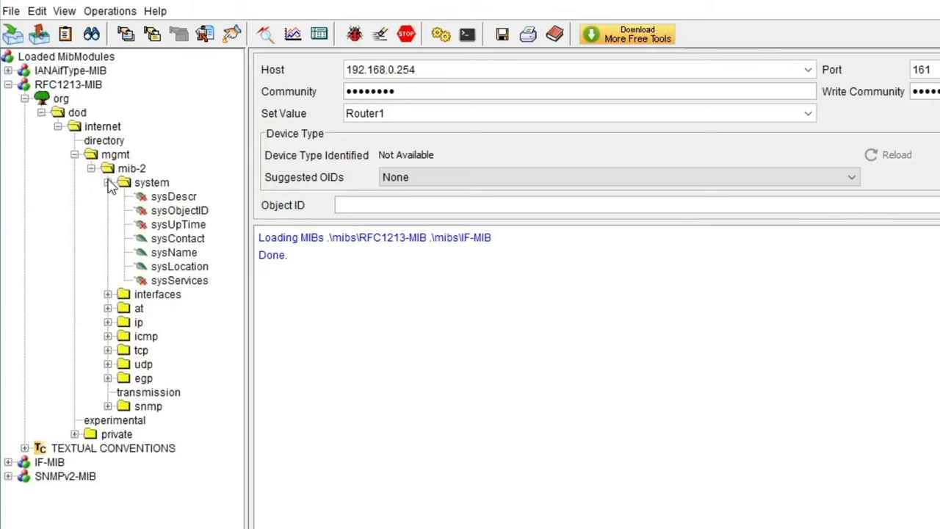
{"action": "left_click", "coordinate": [165, 254]}
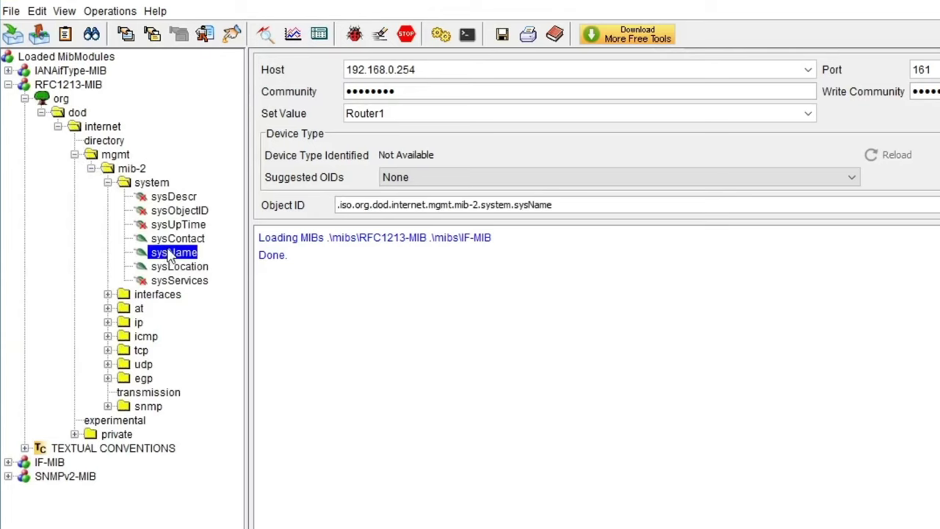
- GET sysName from 192.168.0.254, retrying after a timeout until it returns R1
{"action": "right_click", "coordinate": [196, 254]}
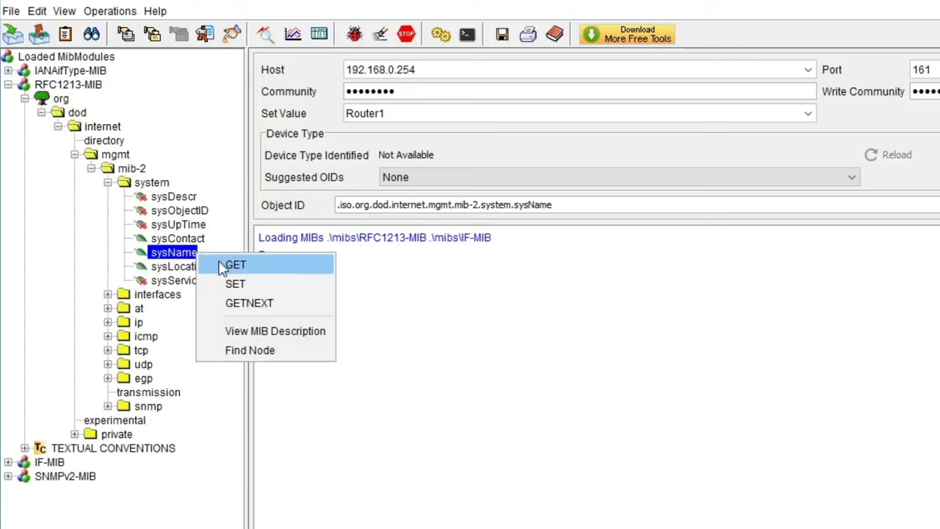
{"action": "left_click", "coordinate": [222, 266]}
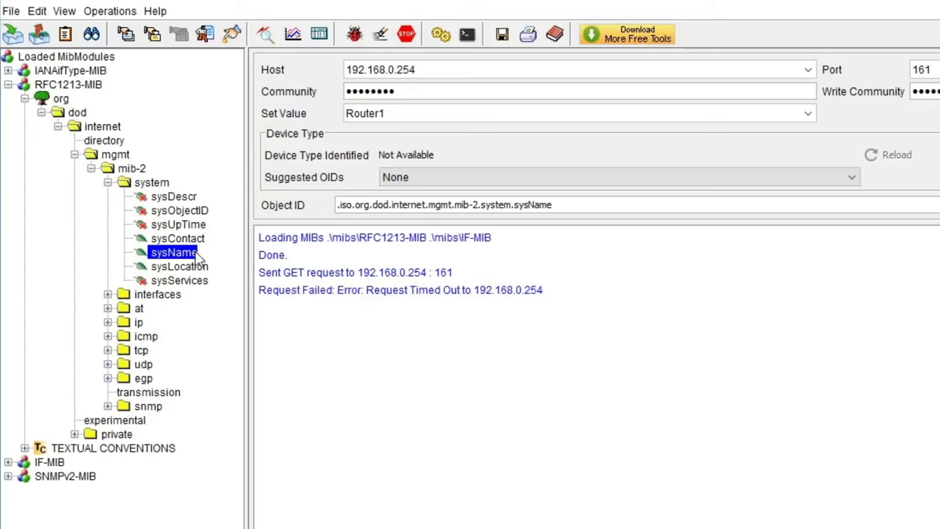
{"action": "right_click", "coordinate": [192, 253]}
{"action": "left_click", "coordinate": [210, 263]}
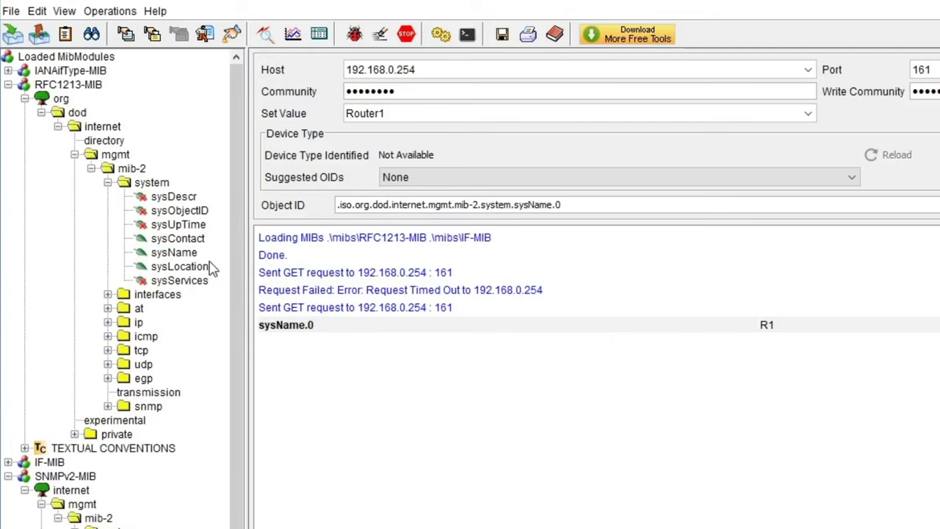
{"action": "left_click", "coordinate": [417, 113]}
- Replace Router1 with R5, SET sysName.0, then GET it back to confirm R5
{"action": "left_click_drag", "start_coordinate": [402, 116], "coordinate": [345, 117]}
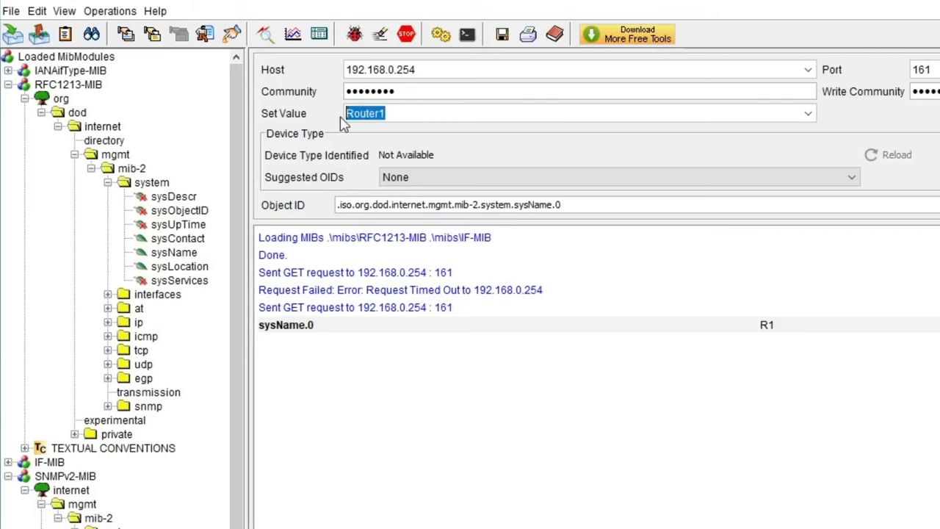
{"action": "type", "text": "R5"}
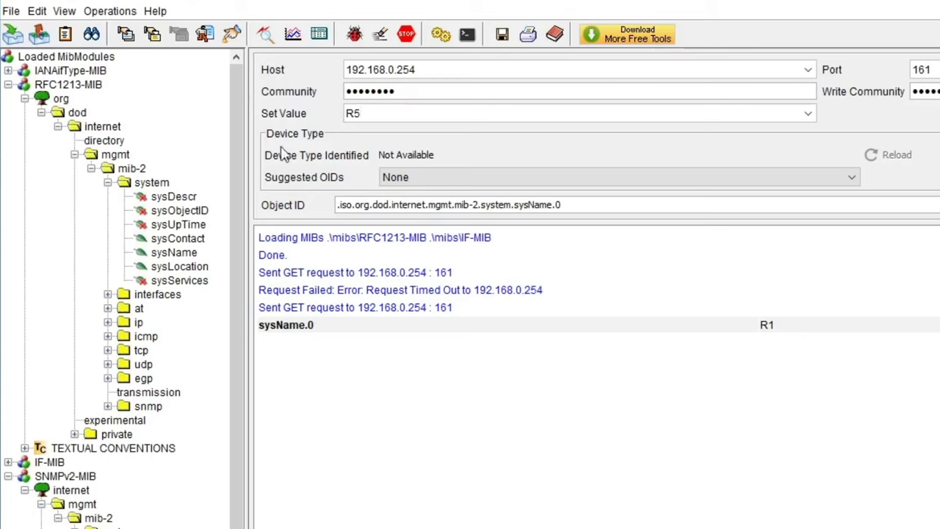
{"action": "right_click", "coordinate": [174, 253]}
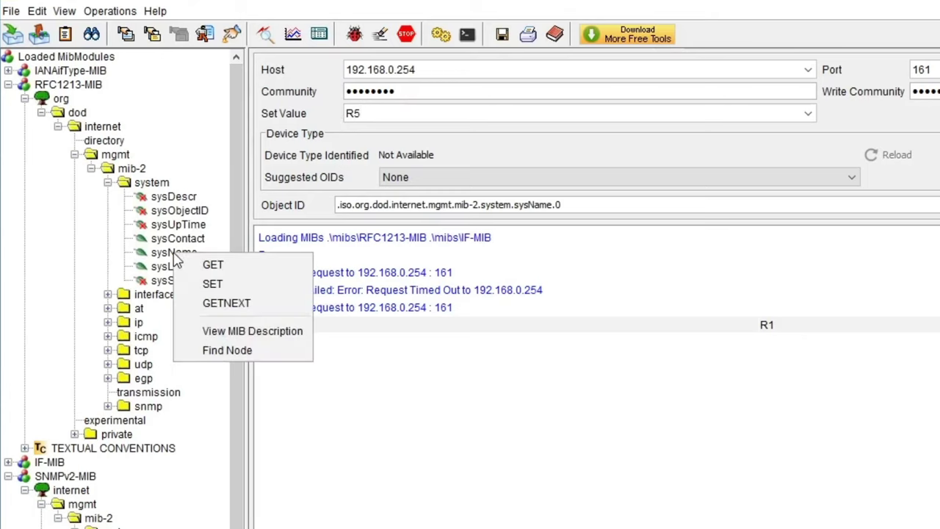
{"action": "left_click", "coordinate": [212, 283]}
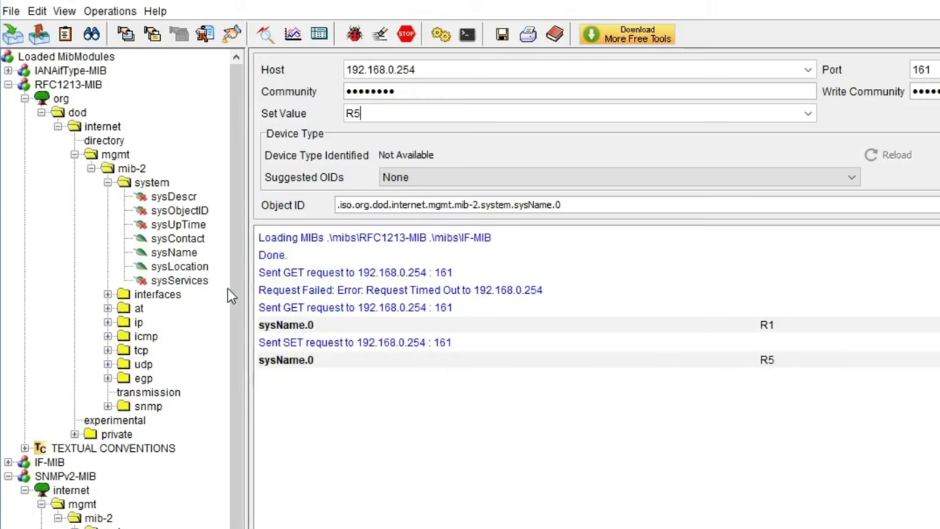
{"action": "right_click", "coordinate": [194, 253]}
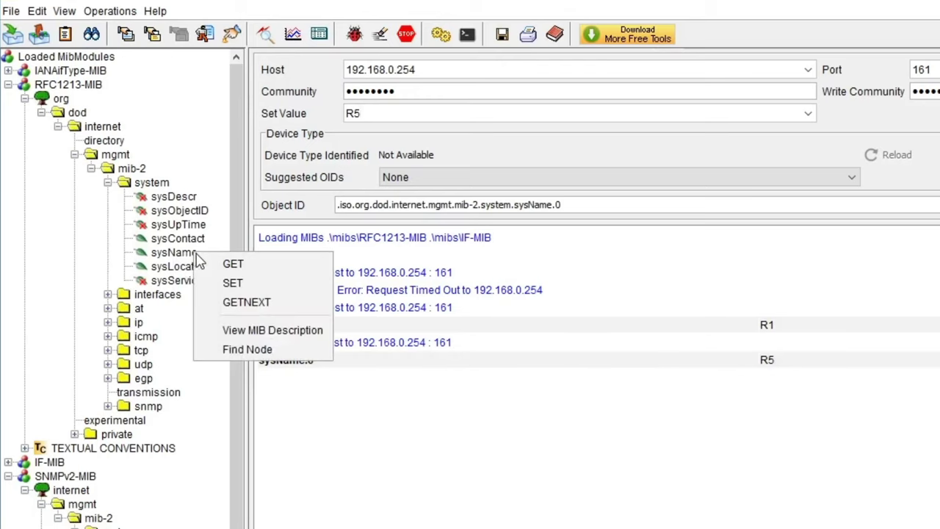
{"action": "left_click", "coordinate": [234, 264]}
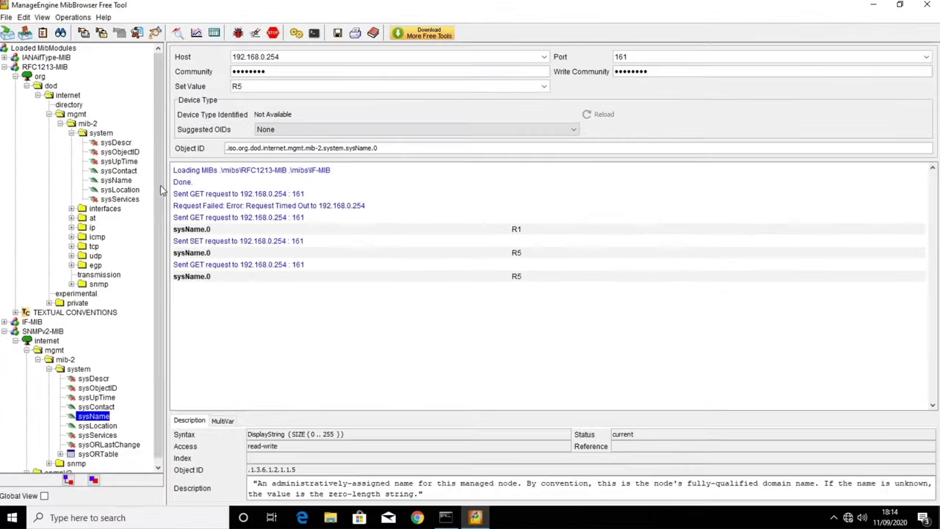
- Refresh the R1 PuTTY console prompt to confirm the hostname now reads R5
{"action": "left_click", "coordinate": [445, 517]}
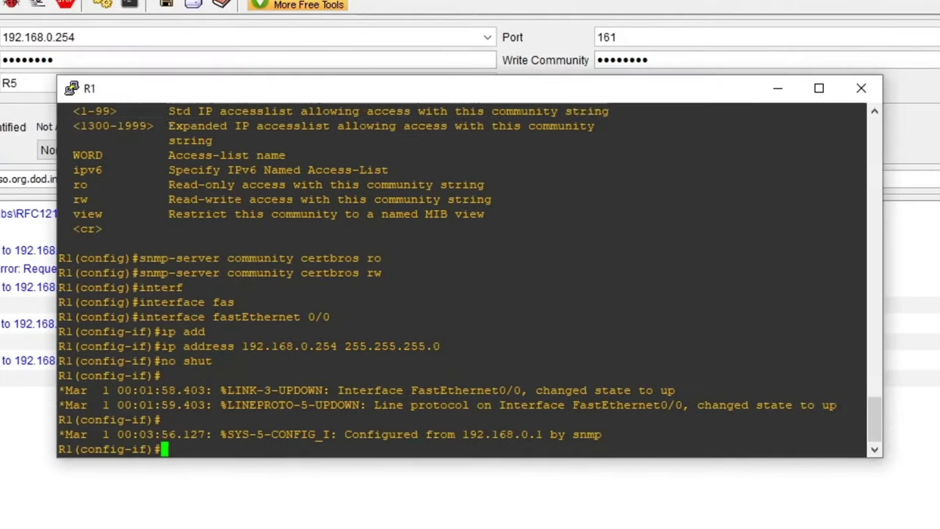
{"action": "key", "text": "Return"}
{"action": "key", "text": "Return"}
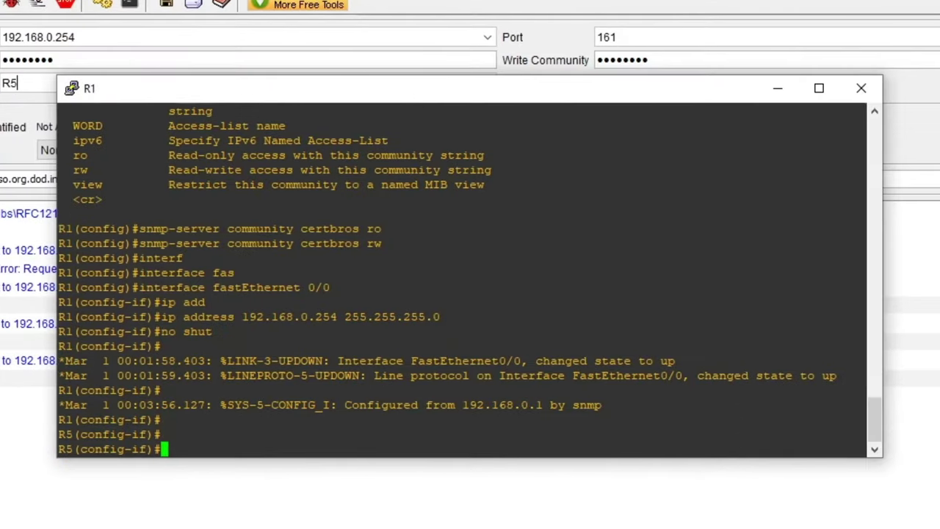
{"action": "key", "text": "Return"}
{"action": "key", "text": "Return"}
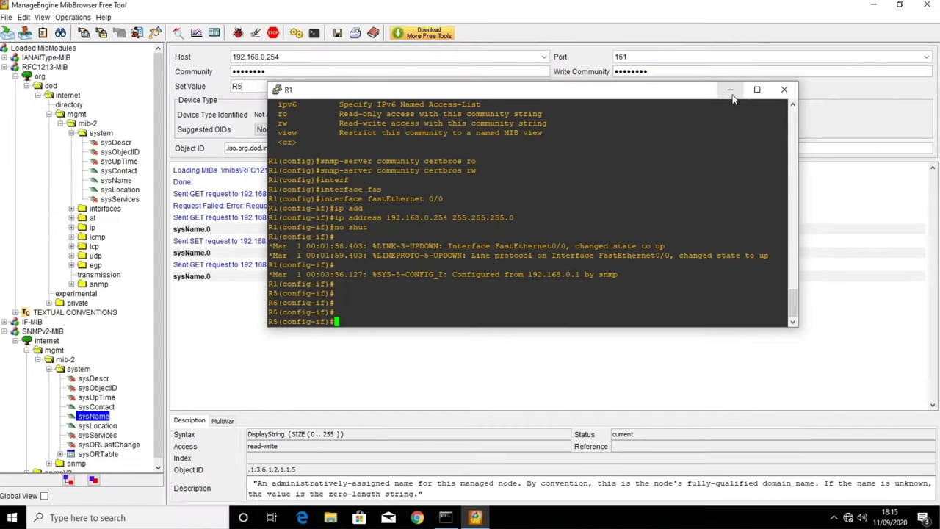
- Minimize the PuTTY, MibBrowser and Java console windows to reveal the desktop
{"action": "left_click", "coordinate": [731, 90]}
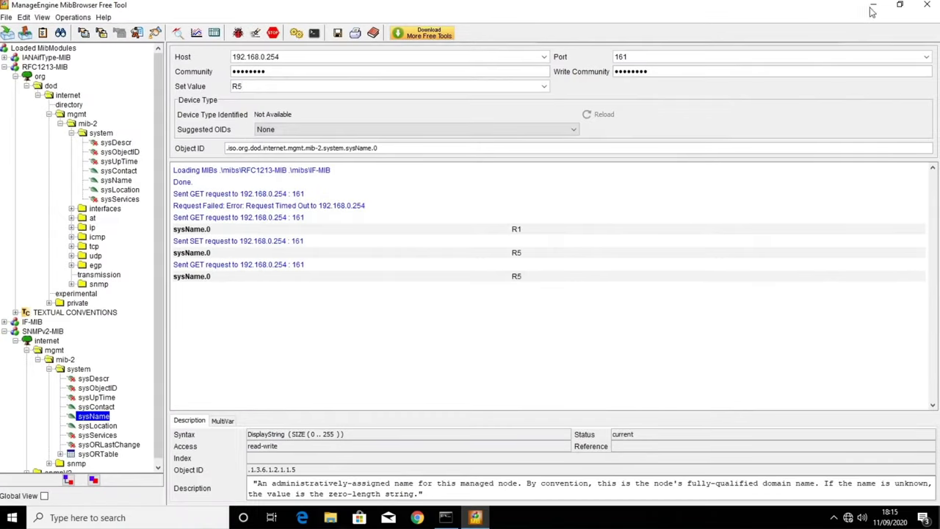
{"action": "left_click", "coordinate": [873, 4]}
{"action": "left_click", "coordinate": [542, 37]}
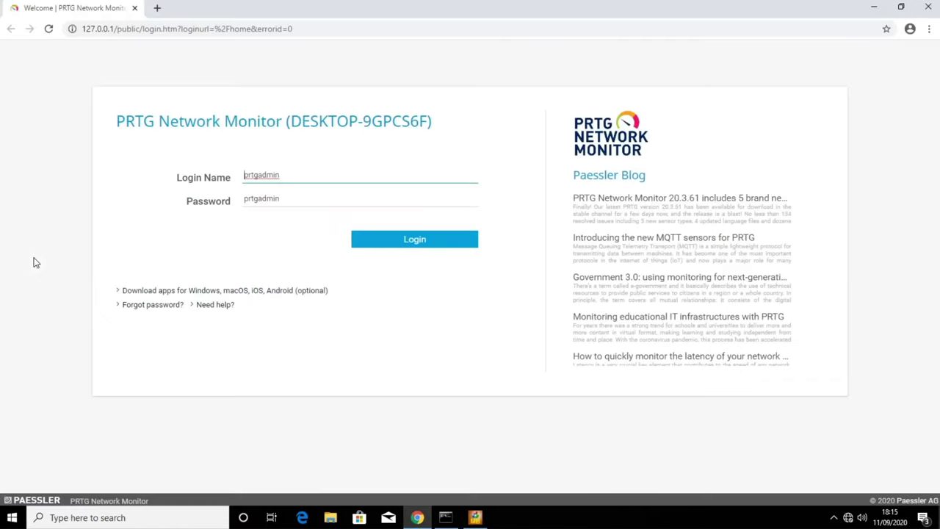
- Sign in to PRTG and dismiss the secure-password, SSL-encryption and trial-license notices
{"action": "left_click", "coordinate": [420, 241]}
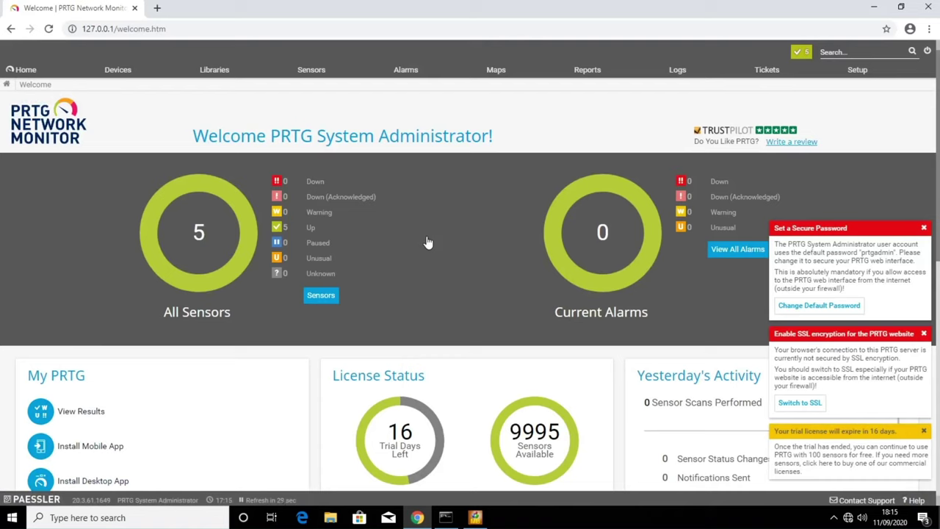
{"action": "left_click", "coordinate": [923, 228]}
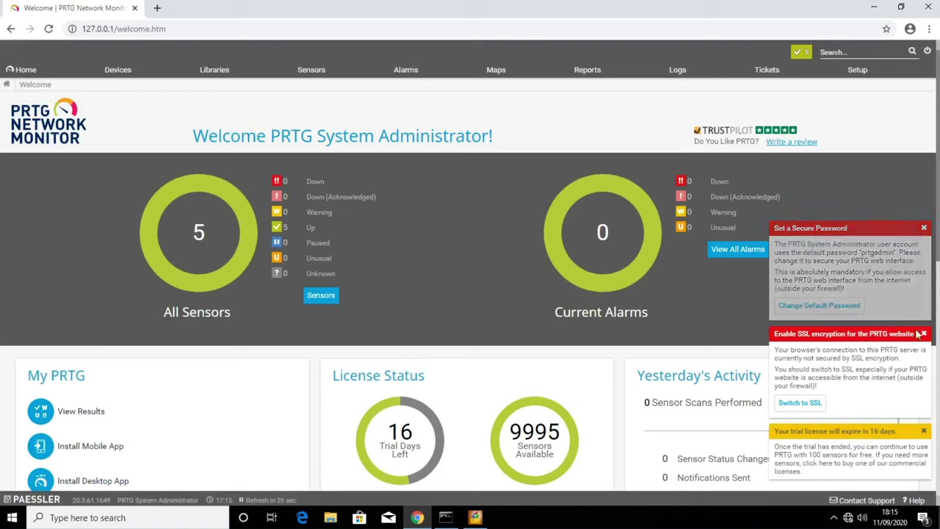
{"action": "left_click", "coordinate": [923, 333]}
{"action": "left_click", "coordinate": [923, 430]}
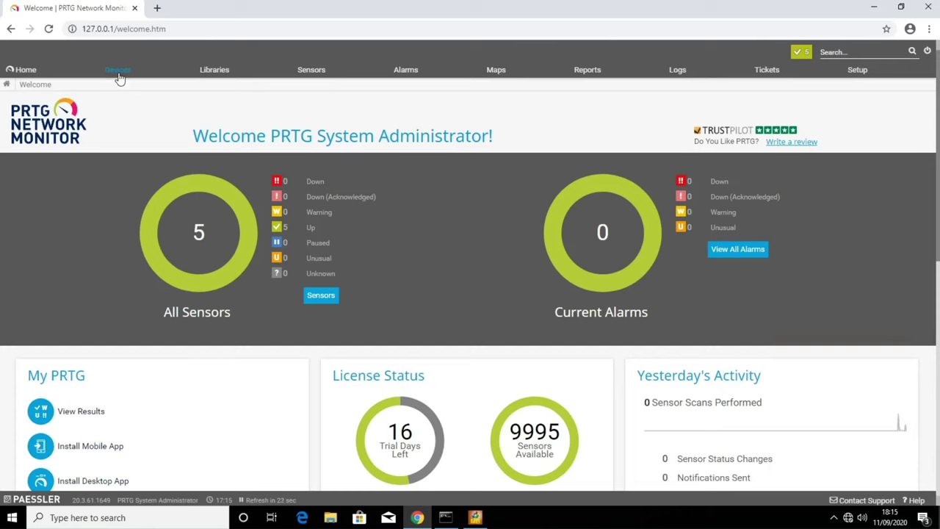
{"action": "mouse_move", "coordinate": [119, 77]}
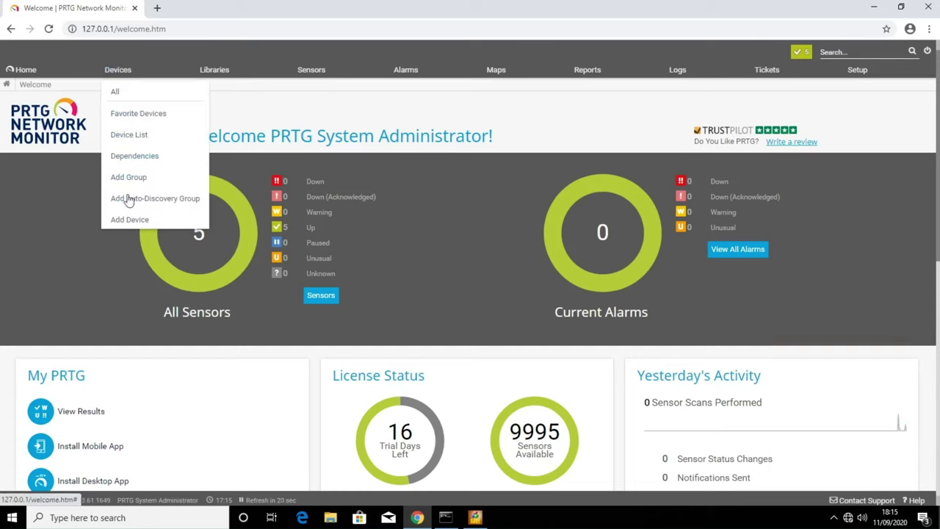
- Add device R5 at 192.168.0.254 under the Network Infrastructure group
{"action": "left_click", "coordinate": [132, 219]}
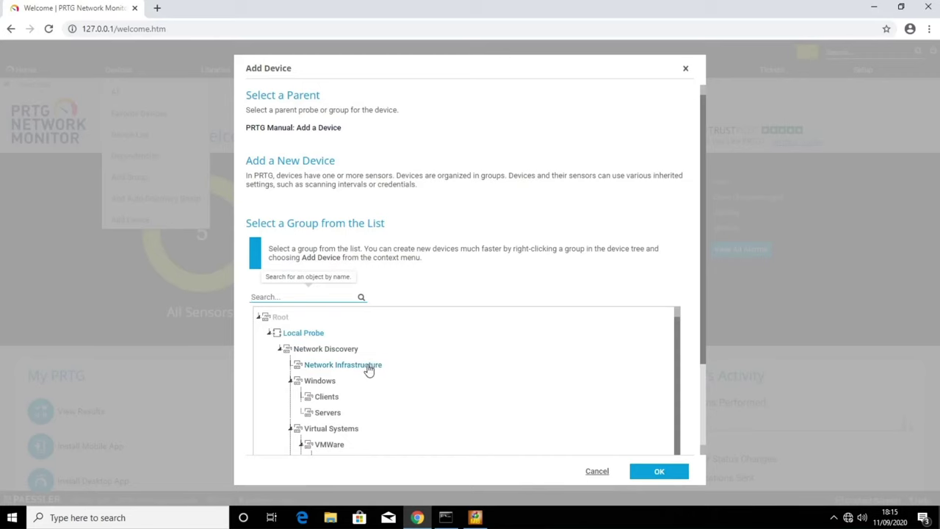
{"action": "left_click", "coordinate": [657, 474]}
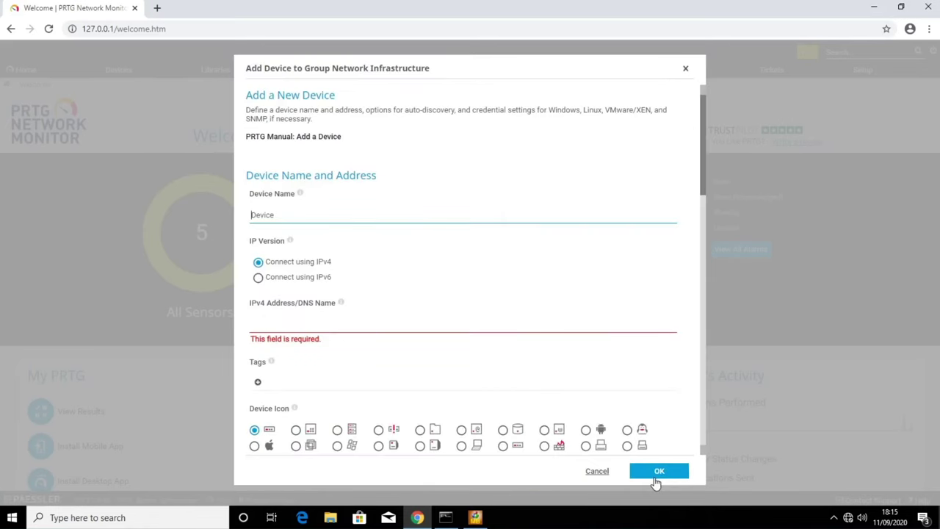
{"action": "type", "text": "R"}
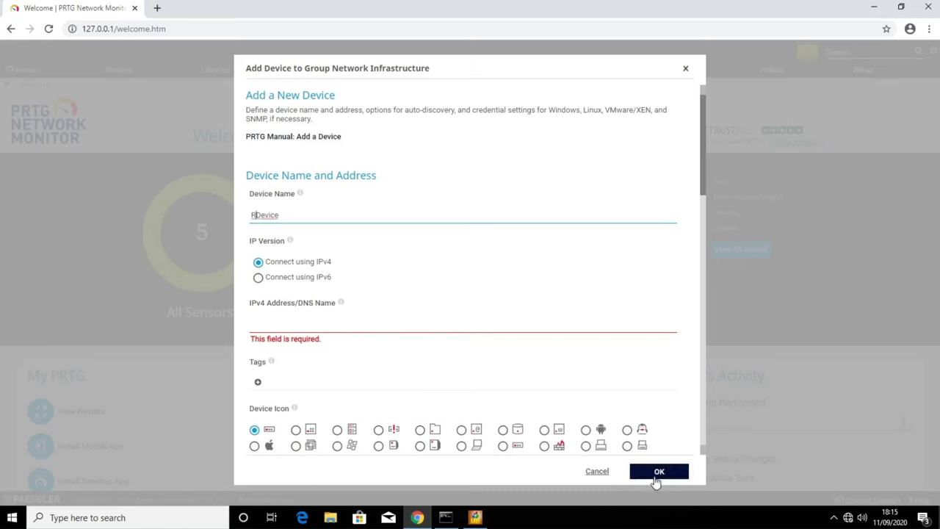
{"action": "double_click", "coordinate": [257, 214]}
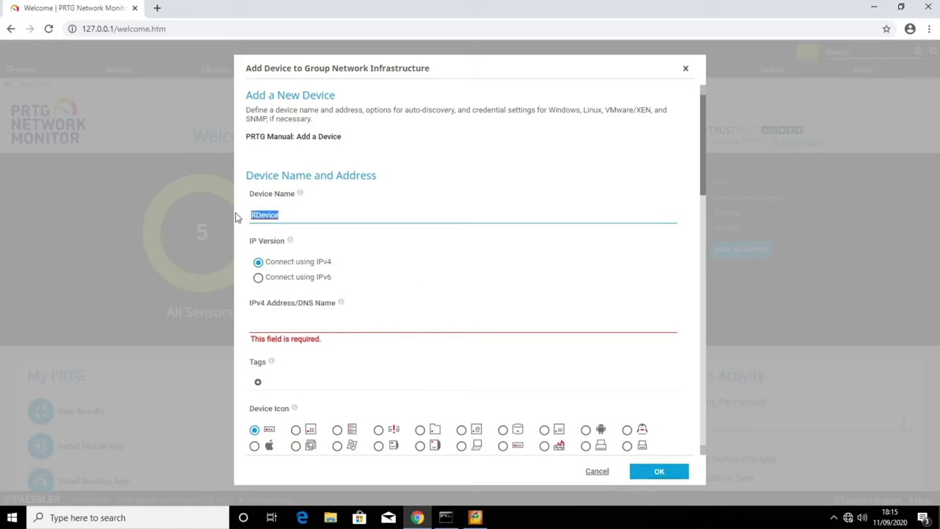
{"action": "type", "text": "R5"}
{"action": "left_click", "coordinate": [282, 321]}
{"action": "type", "text": "192"}
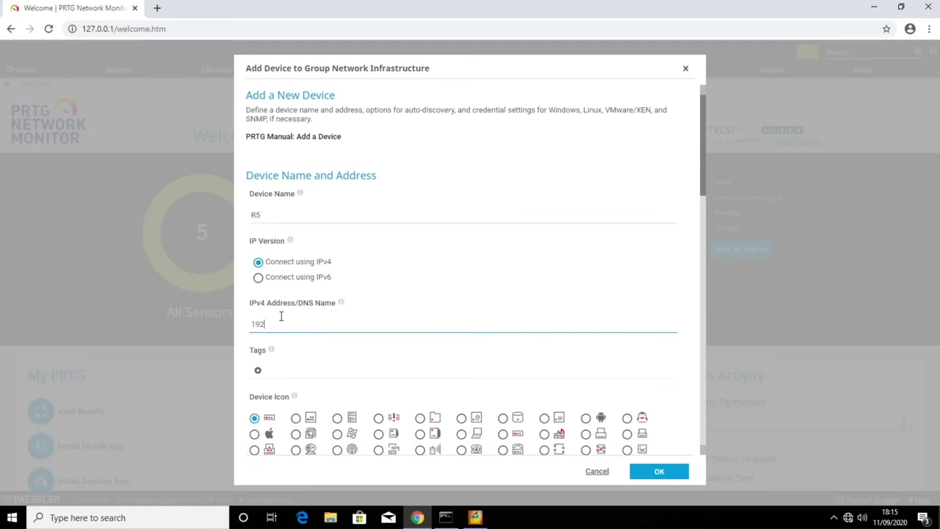
{"action": "type", "text": ".168.0.254"}
- Turn off SNMP credential inheritance, enter the device's own community string, and save R5
{"action": "scroll", "coordinate": [290, 323], "scroll_direction": "down", "scroll_amount": 5}
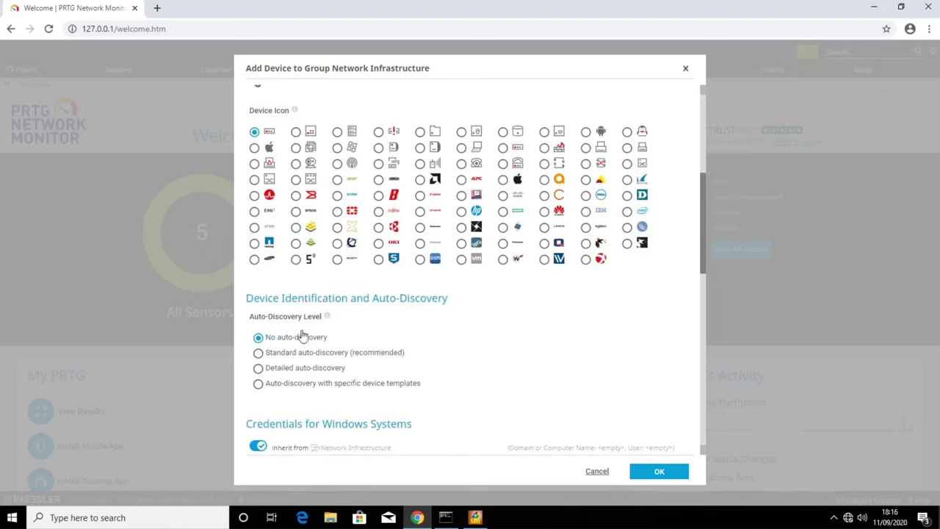
{"action": "scroll", "coordinate": [354, 327], "scroll_direction": "down", "scroll_amount": 10}
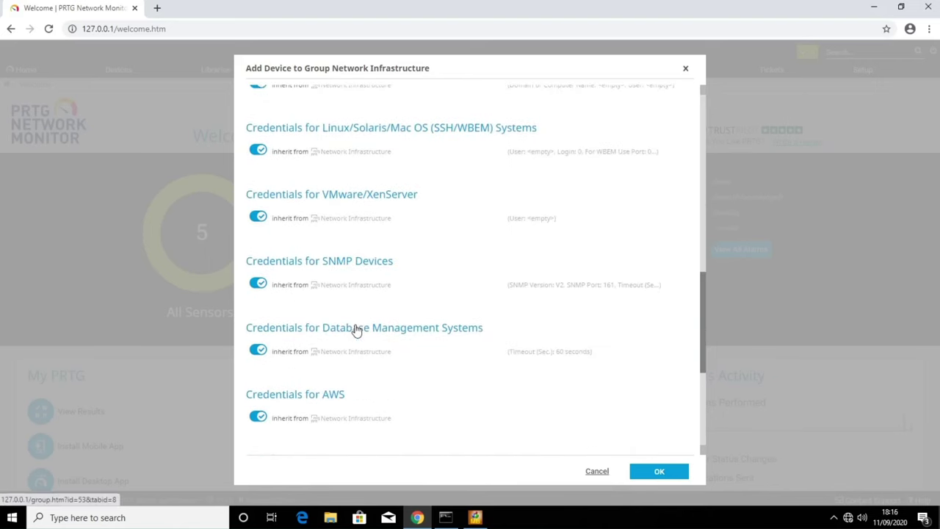
{"action": "left_click", "coordinate": [260, 286]}
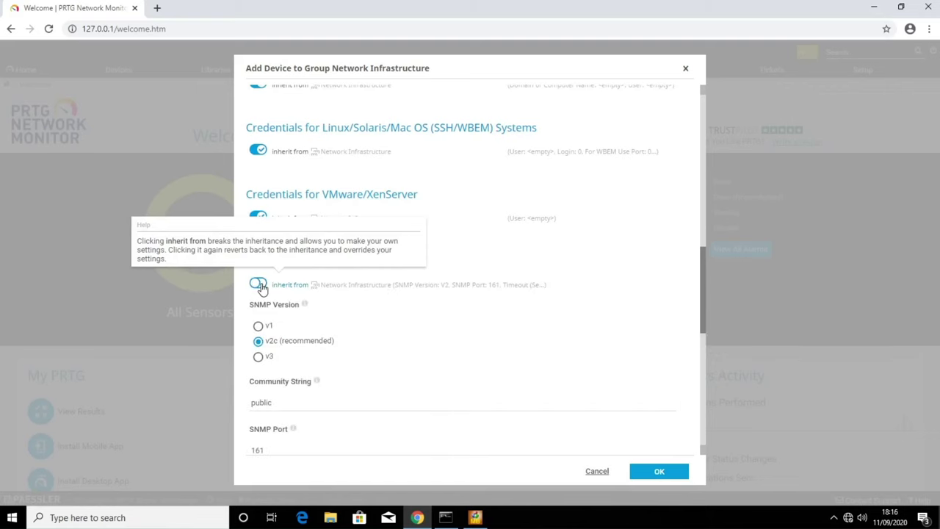
{"action": "scroll", "coordinate": [440, 334], "scroll_direction": "down", "scroll_amount": 3}
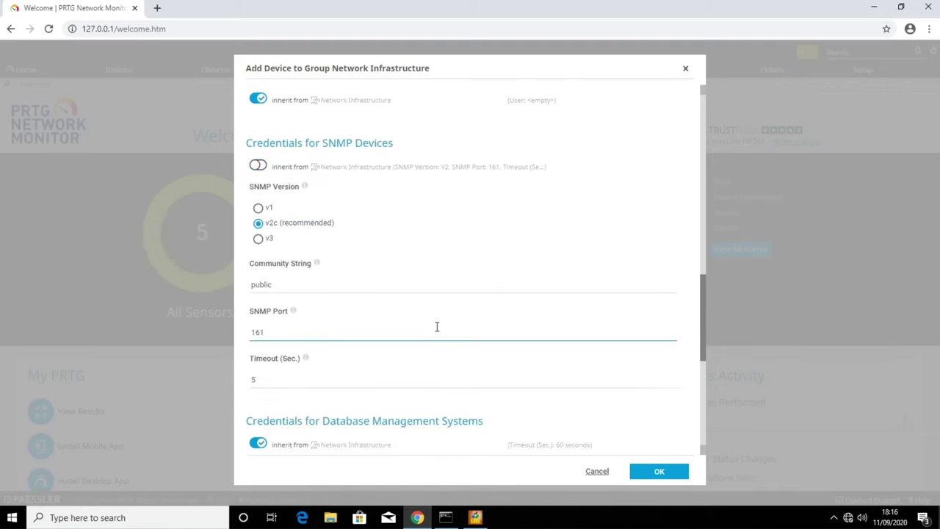
{"action": "left_click_drag", "start_coordinate": [292, 287], "coordinate": [237, 287]}
{"action": "type", "text": "certbros"}
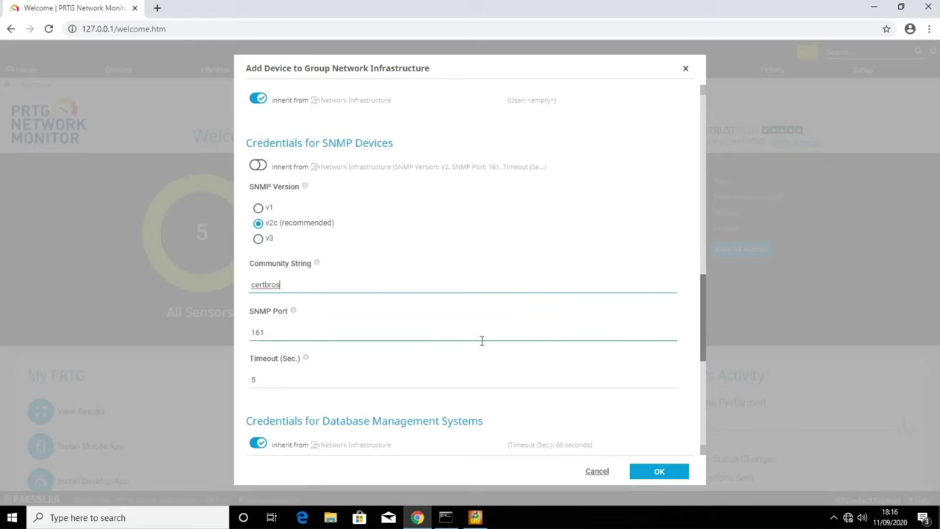
{"action": "scroll", "coordinate": [499, 352], "scroll_direction": "down", "scroll_amount": 7}
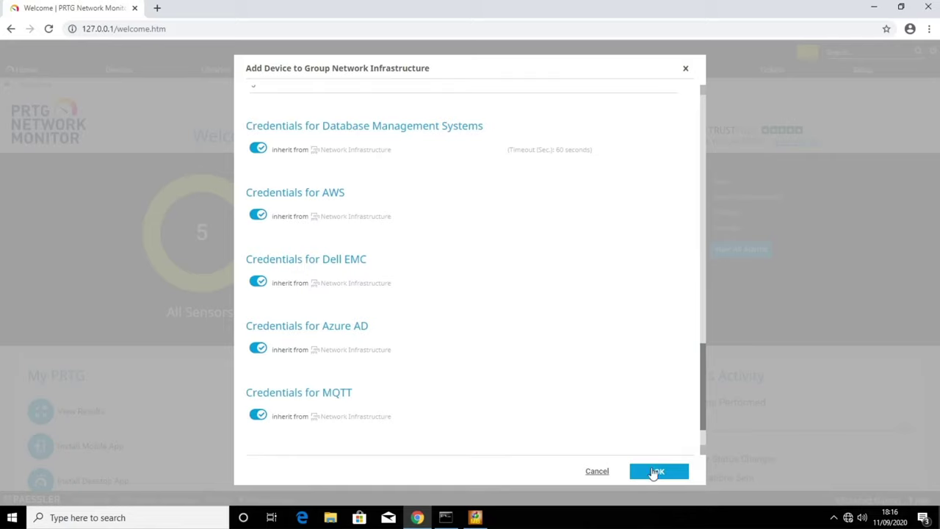
{"action": "left_click", "coordinate": [657, 472]}
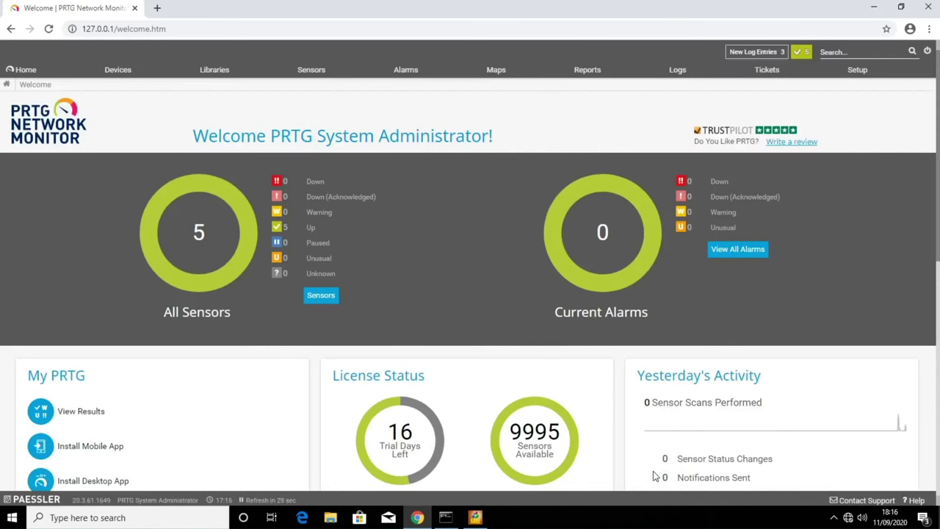
- Open R5 from the All devices tree and start adding a sensor to it
{"action": "mouse_move", "coordinate": [123, 77]}
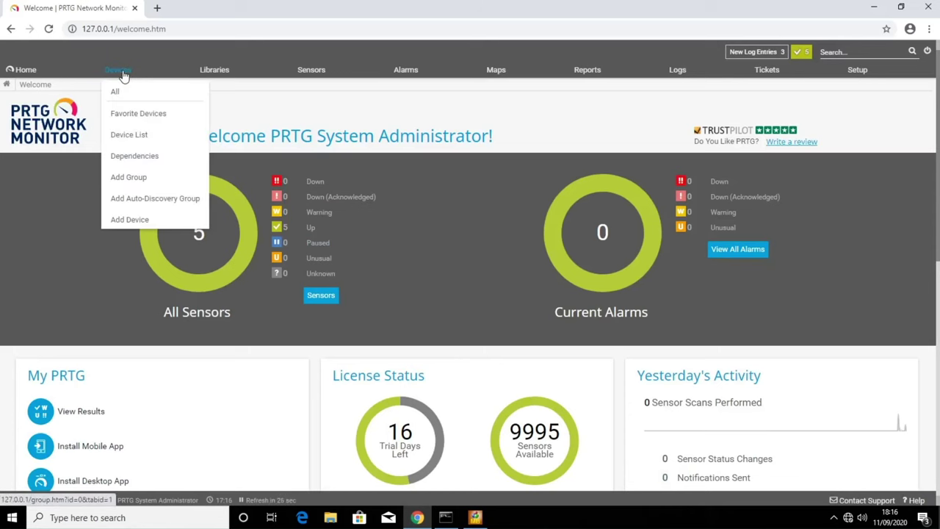
{"action": "left_click", "coordinate": [115, 91]}
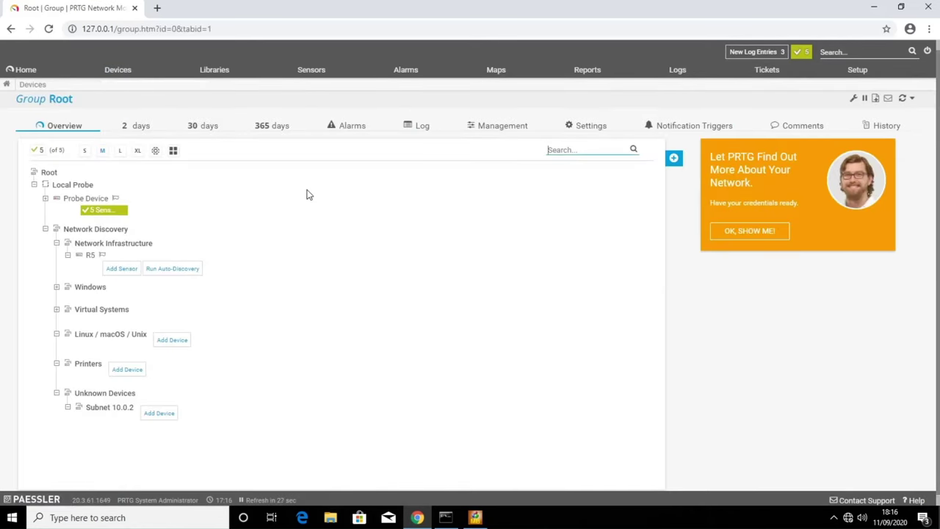
{"action": "left_click", "coordinate": [91, 256]}
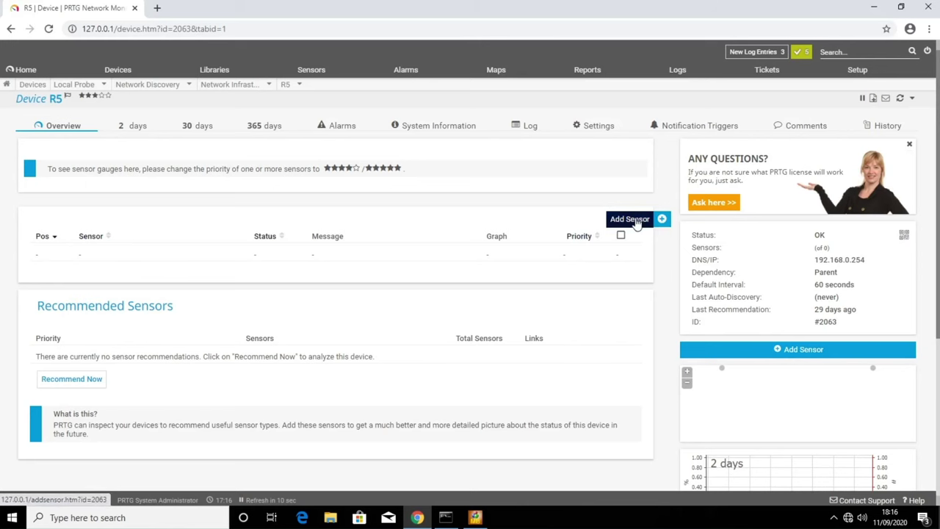
{"action": "left_click", "coordinate": [632, 219]}
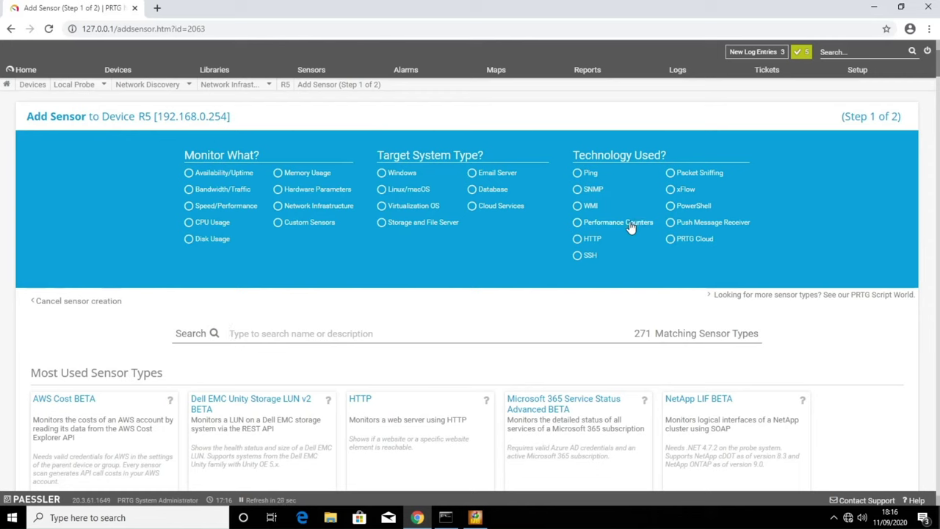
- Add an SNMP System Uptime sensor to R5 with its default settings
{"action": "left_click", "coordinate": [425, 331]}
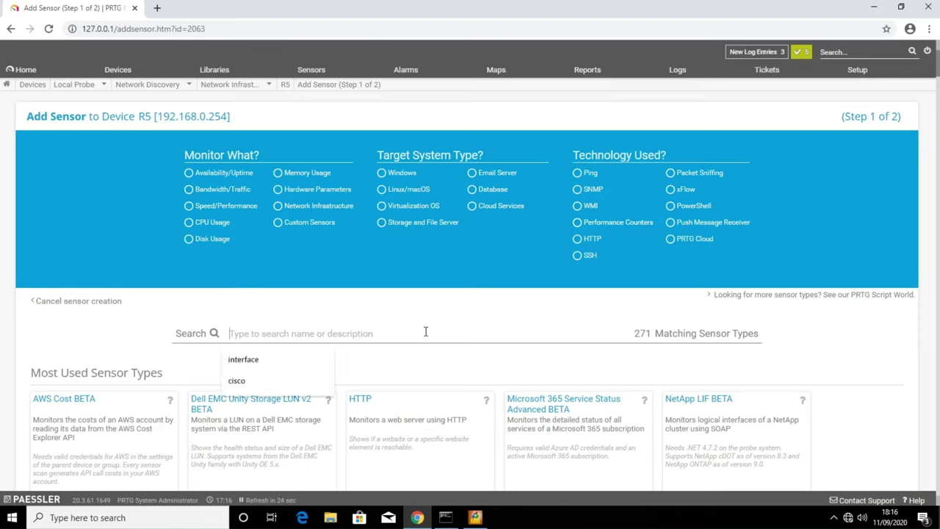
{"action": "type", "text": "system u"}
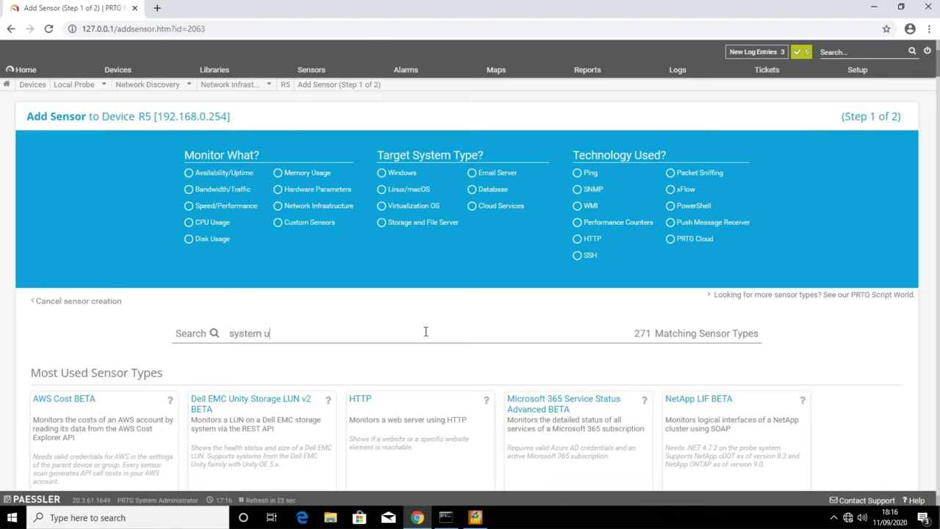
{"action": "type", "text": "ptime"}
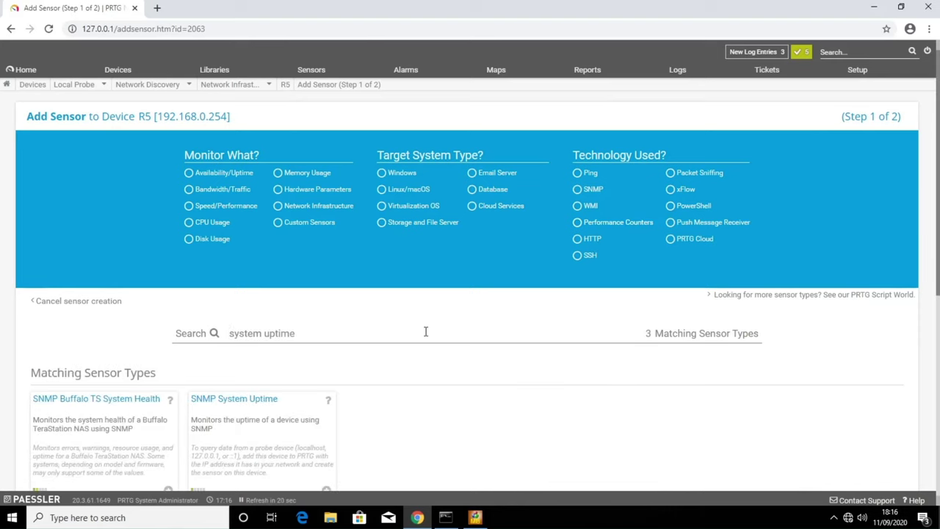
{"action": "scroll", "coordinate": [422, 333], "scroll_direction": "down", "scroll_amount": 2}
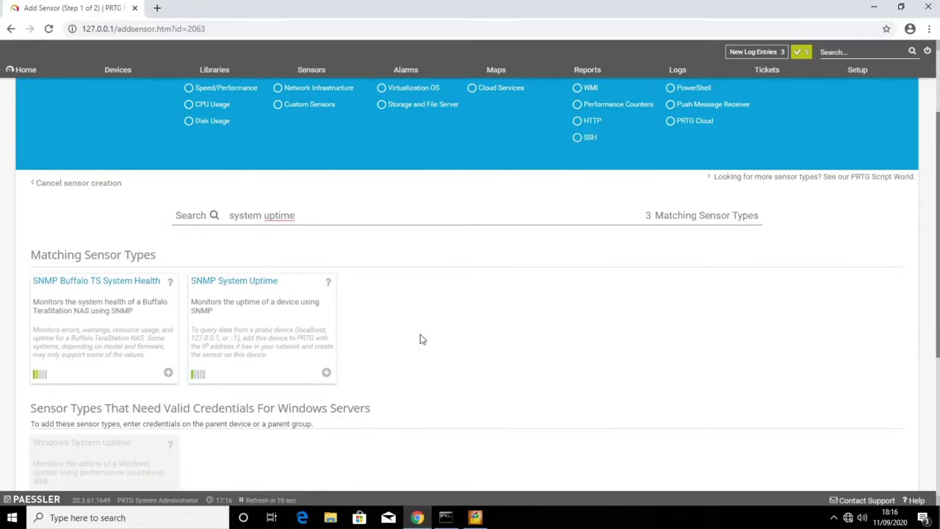
{"action": "left_click", "coordinate": [326, 373]}
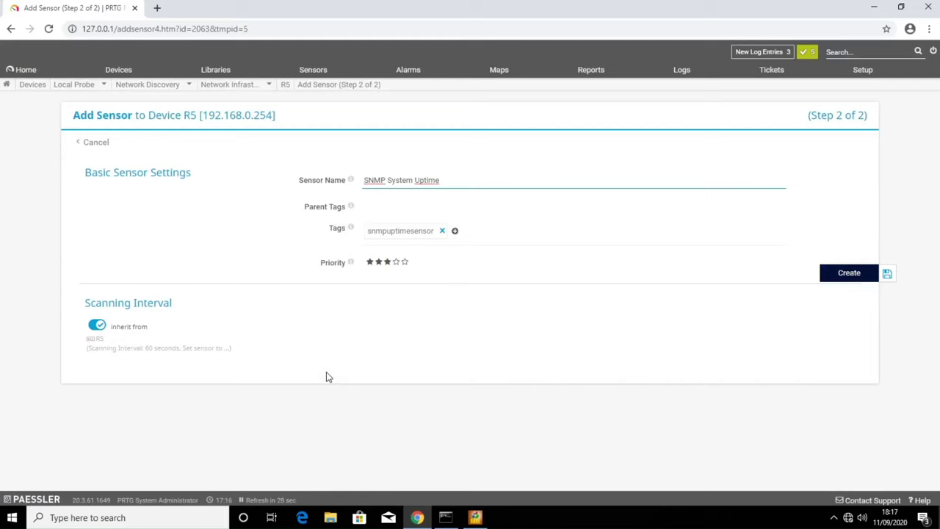
{"action": "left_click", "coordinate": [842, 274]}
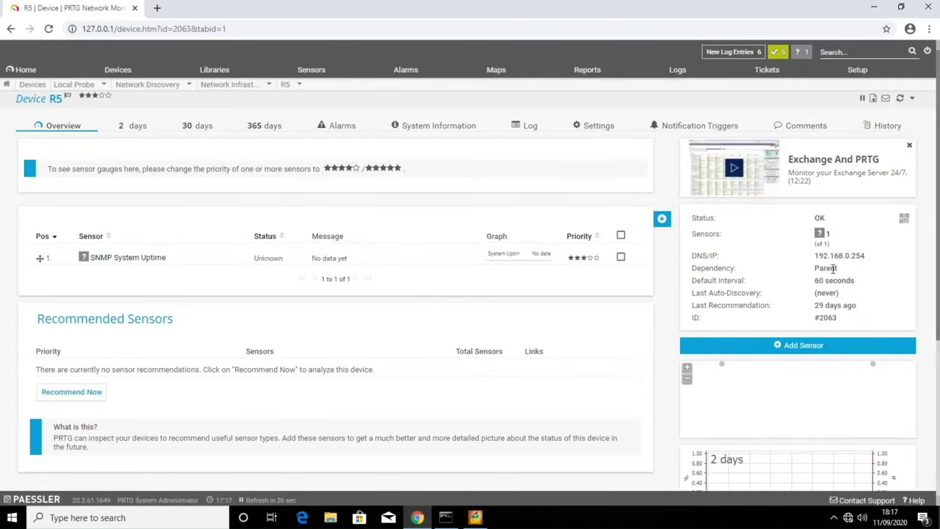
{"action": "left_click", "coordinate": [641, 224]}
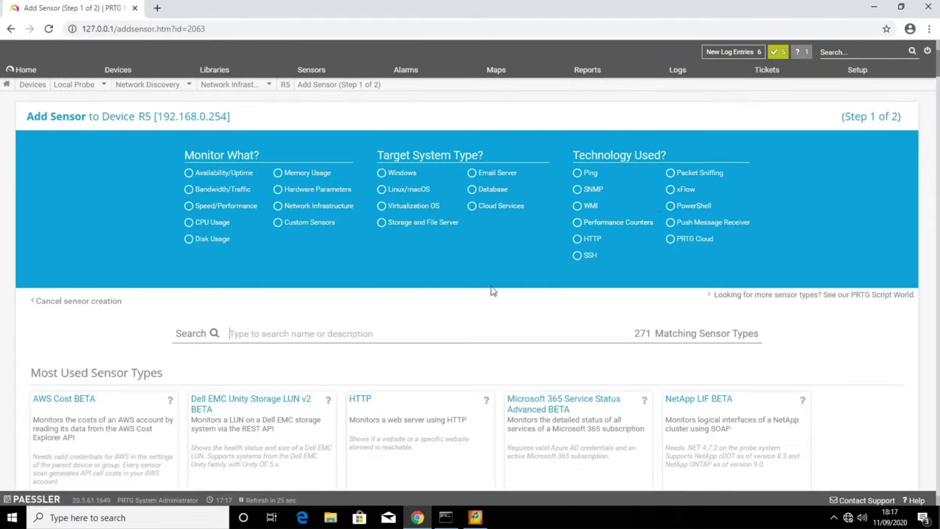
- Add SNMP Traffic sensors for all four R5 interfaces, including Errors In & Out
{"action": "left_click", "coordinate": [340, 330]}
{"action": "type", "text": "traff"}
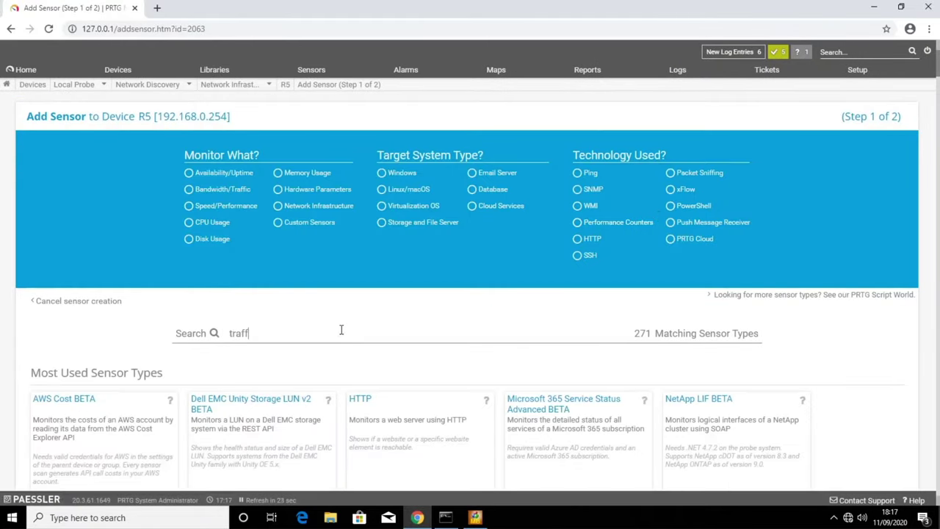
{"action": "type", "text": "ic"}
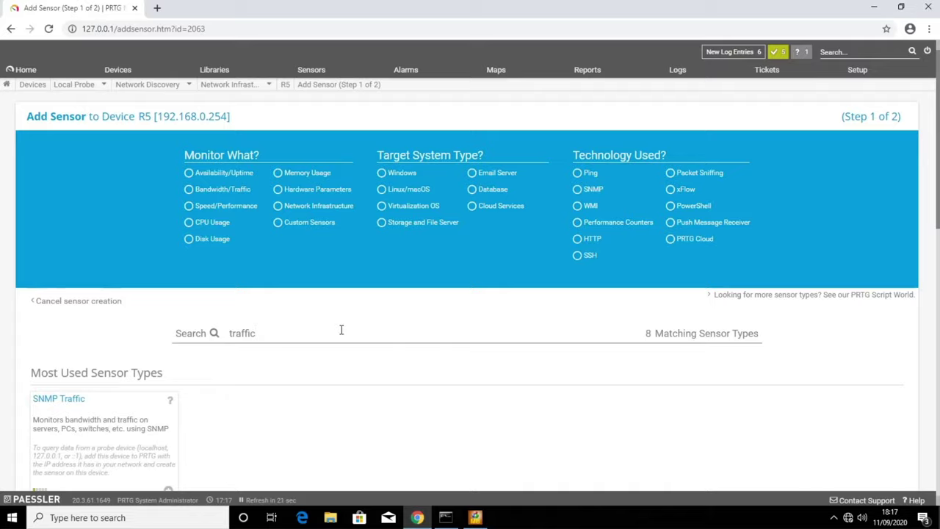
{"action": "scroll", "coordinate": [340, 329], "scroll_direction": "down", "scroll_amount": 3}
{"action": "left_click", "coordinate": [168, 373]}
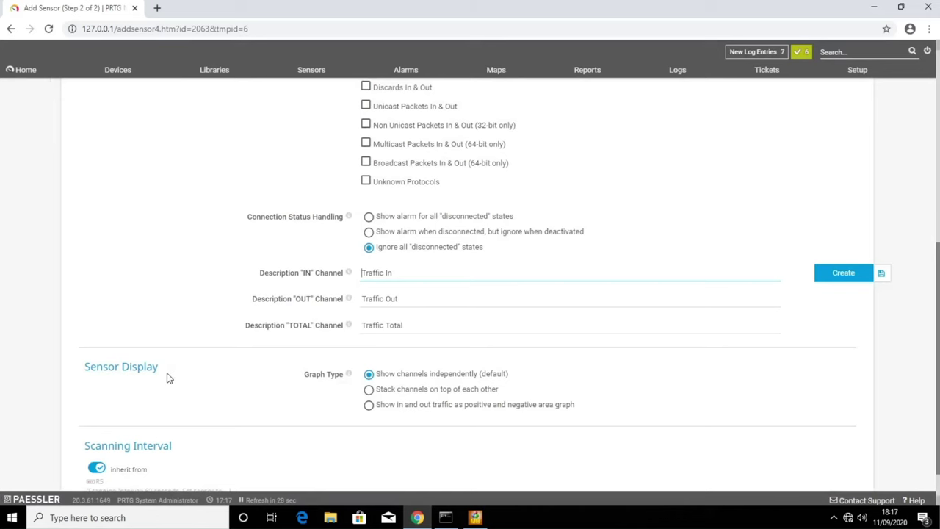
{"action": "scroll", "coordinate": [185, 343], "scroll_direction": "up", "scroll_amount": 3}
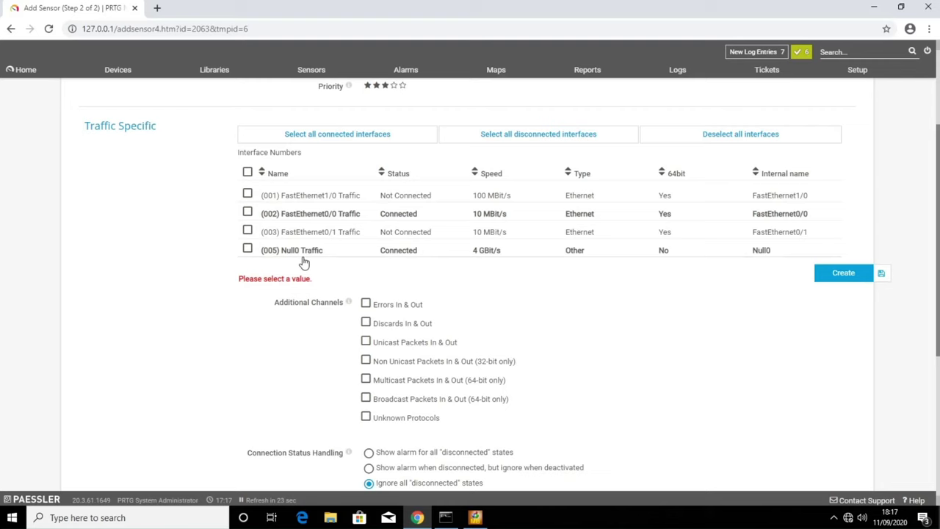
{"action": "left_click", "coordinate": [247, 173]}
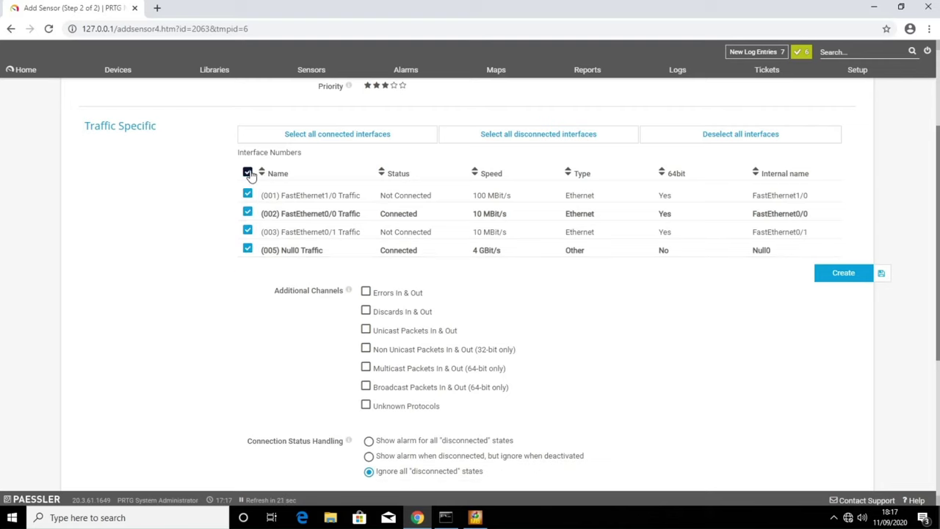
{"action": "left_click", "coordinate": [365, 292]}
{"action": "left_click", "coordinate": [845, 275]}
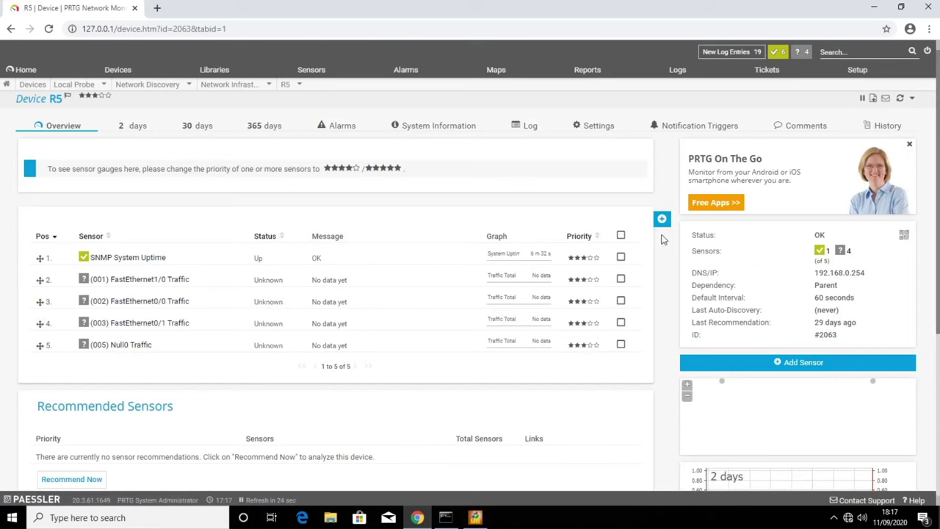
- Search R5's sensor types for 'health' to find SNMP Cisco System Health
{"action": "left_click", "coordinate": [644, 219]}
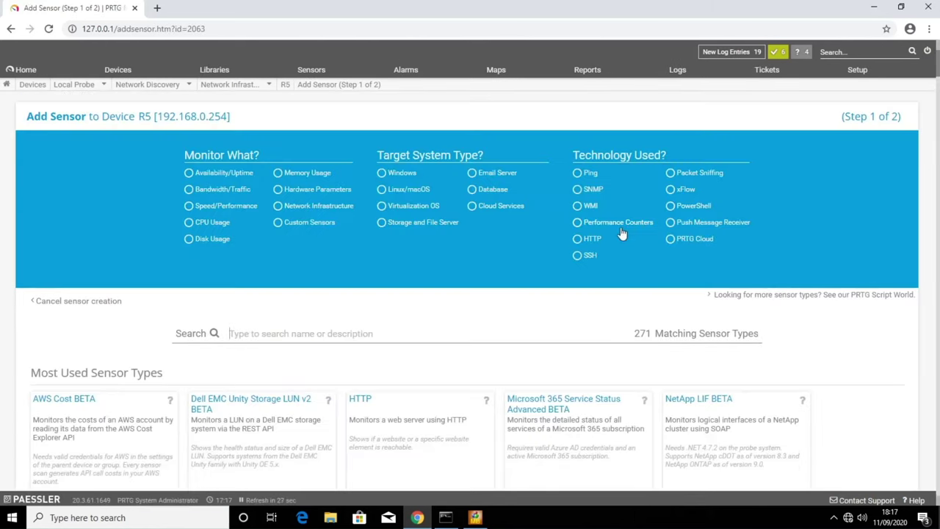
{"action": "left_click", "coordinate": [356, 330]}
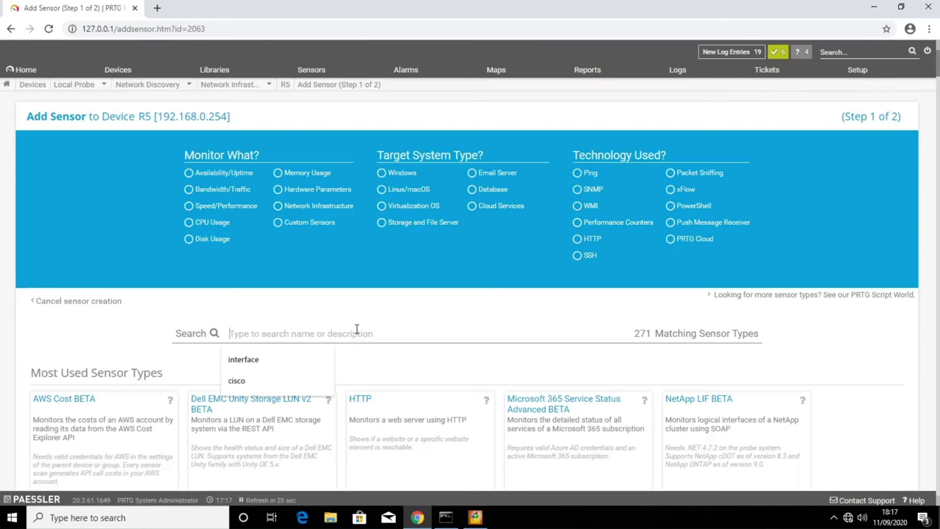
{"action": "type", "text": "health"}
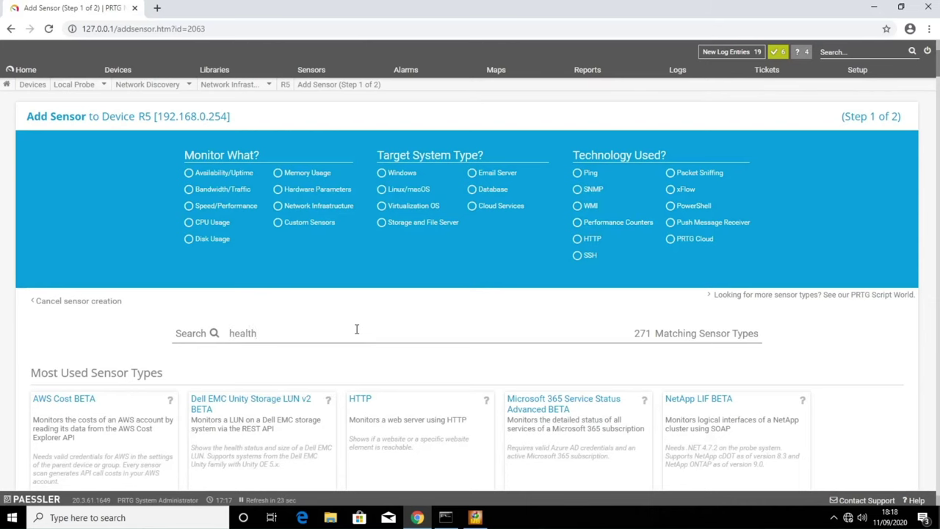
{"action": "scroll", "coordinate": [356, 329], "scroll_direction": "down", "scroll_amount": 2}
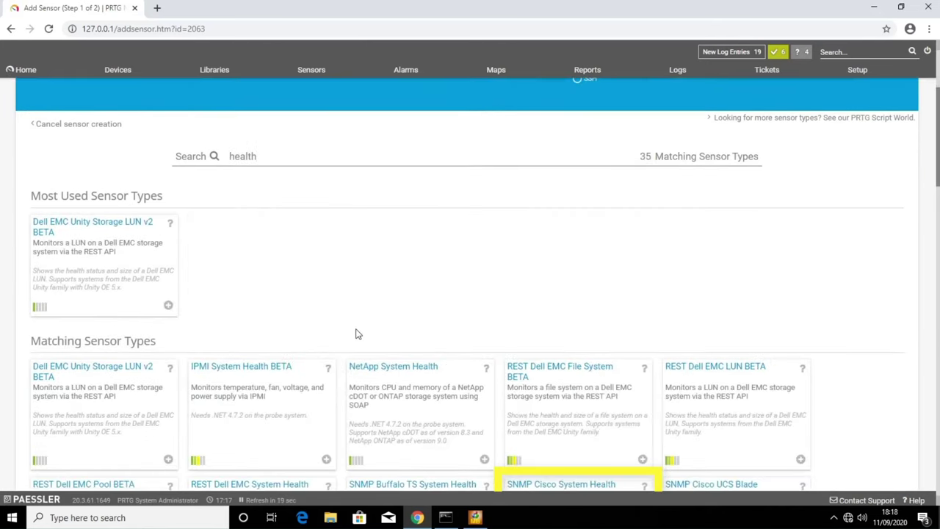
{"action": "scroll", "coordinate": [355, 334], "scroll_direction": "down", "scroll_amount": 2}
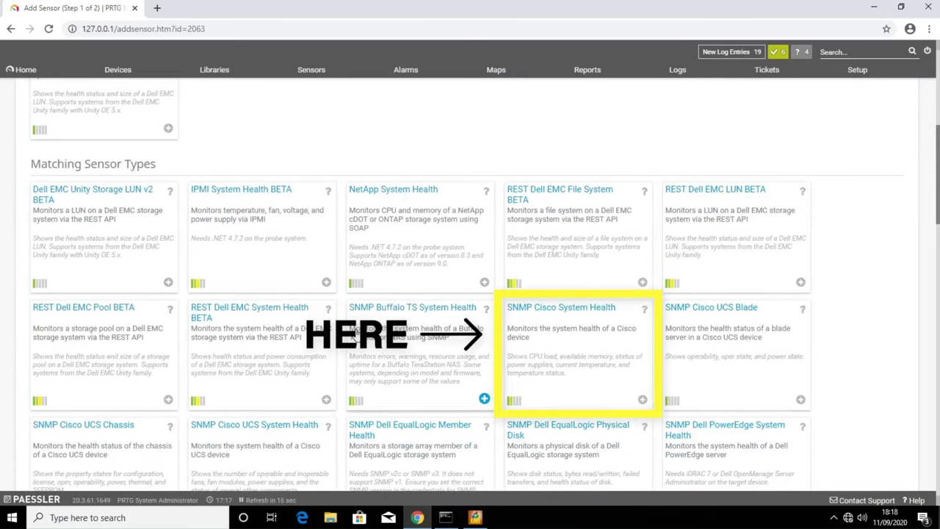
{"action": "scroll", "coordinate": [356, 334], "scroll_direction": "down", "scroll_amount": 2}
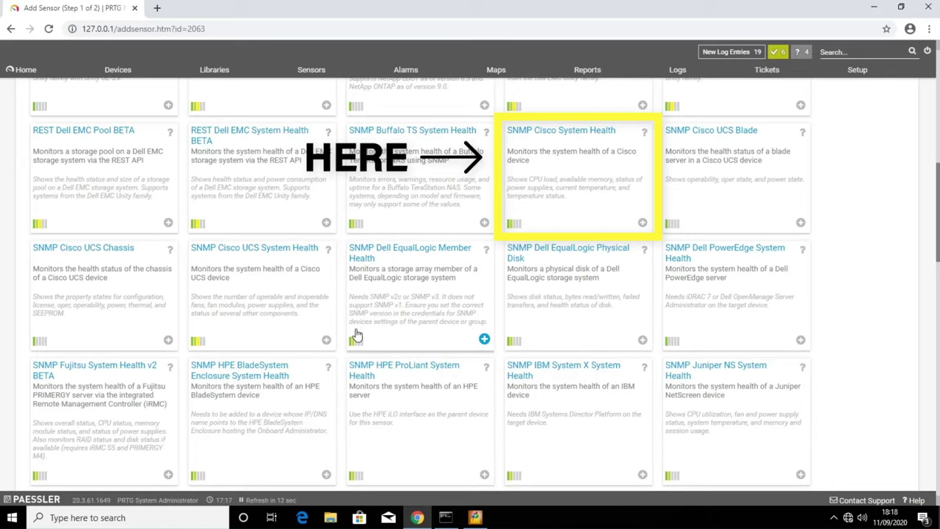
{"action": "scroll", "coordinate": [356, 335], "scroll_direction": "down", "scroll_amount": 4}
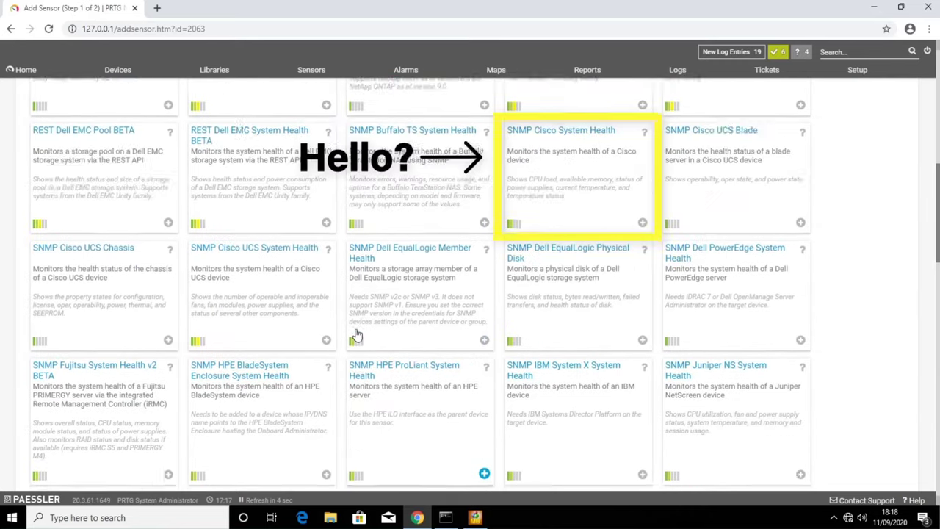
{"action": "scroll", "coordinate": [356, 334], "scroll_direction": "up", "scroll_amount": 4}
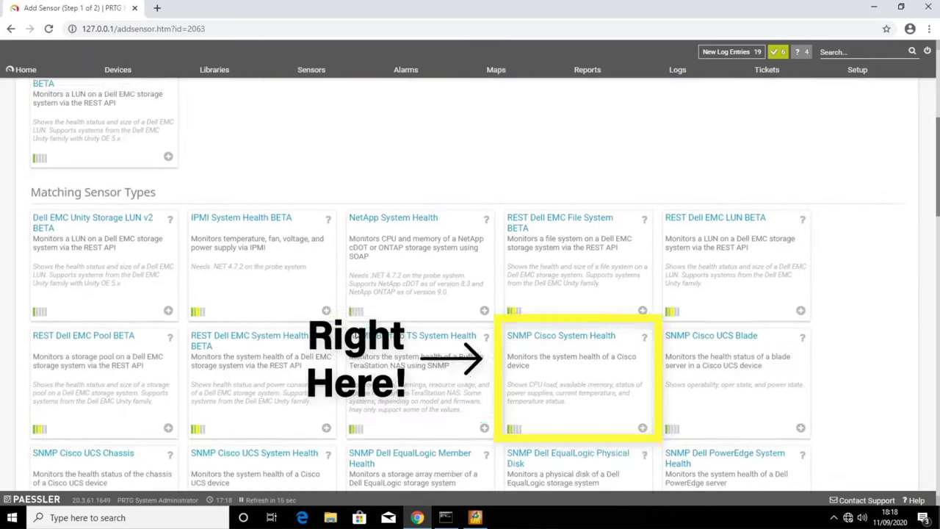
{"action": "scroll", "coordinate": [357, 336], "scroll_direction": "down", "scroll_amount": 1}
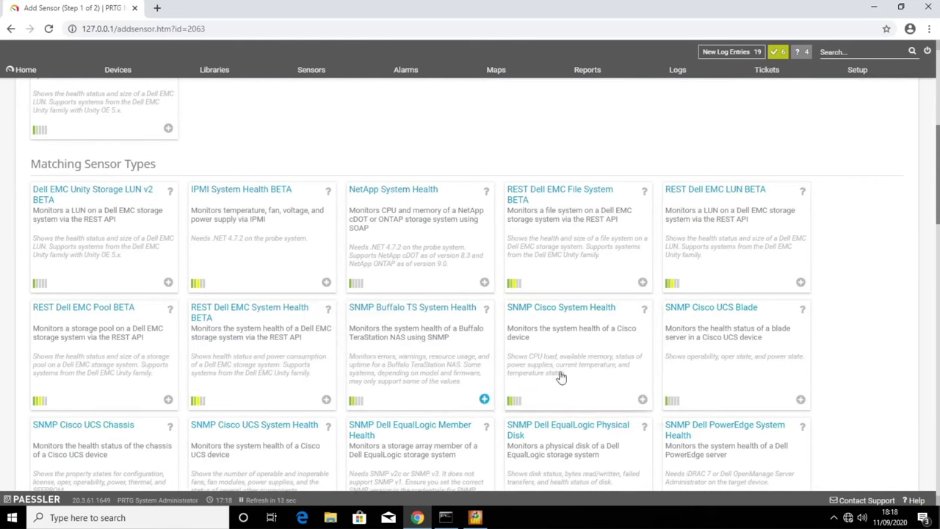
- Add the SNMP Cisco System Health sensor with CPU and Memory channels
{"action": "left_click", "coordinate": [643, 400]}
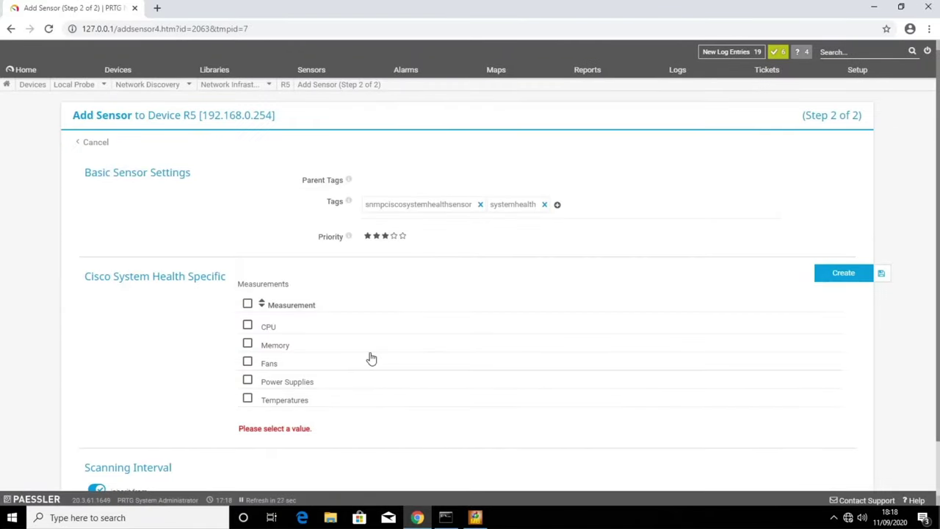
{"action": "left_click", "coordinate": [248, 324]}
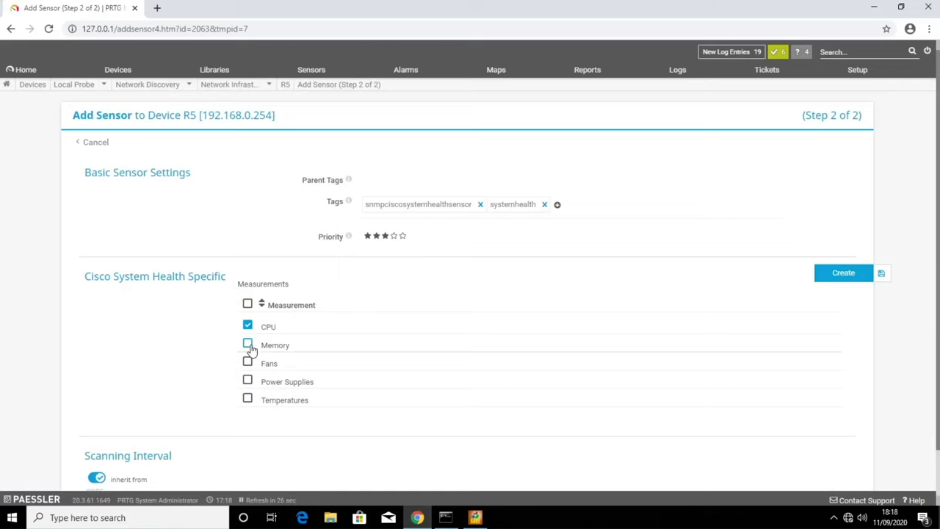
{"action": "left_click", "coordinate": [247, 344]}
{"action": "left_click", "coordinate": [838, 274]}
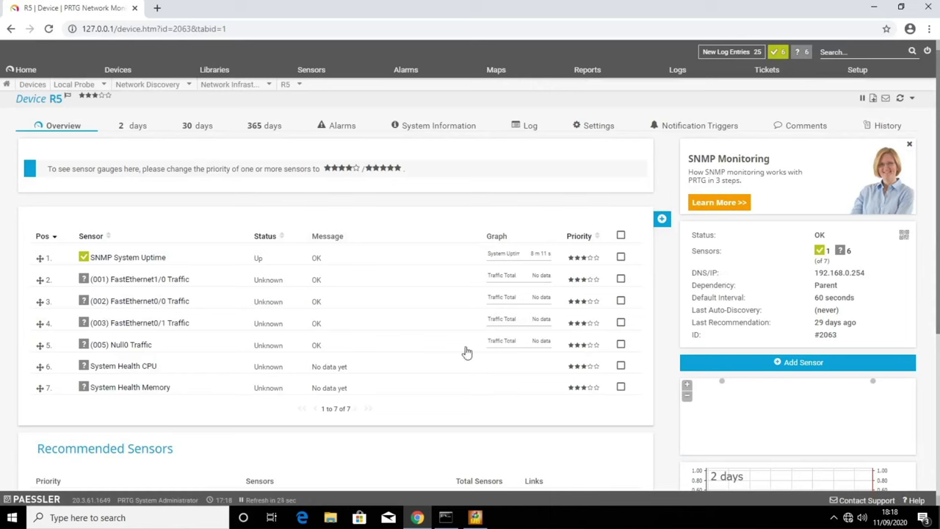
{"action": "right_click", "coordinate": [12, 519]}
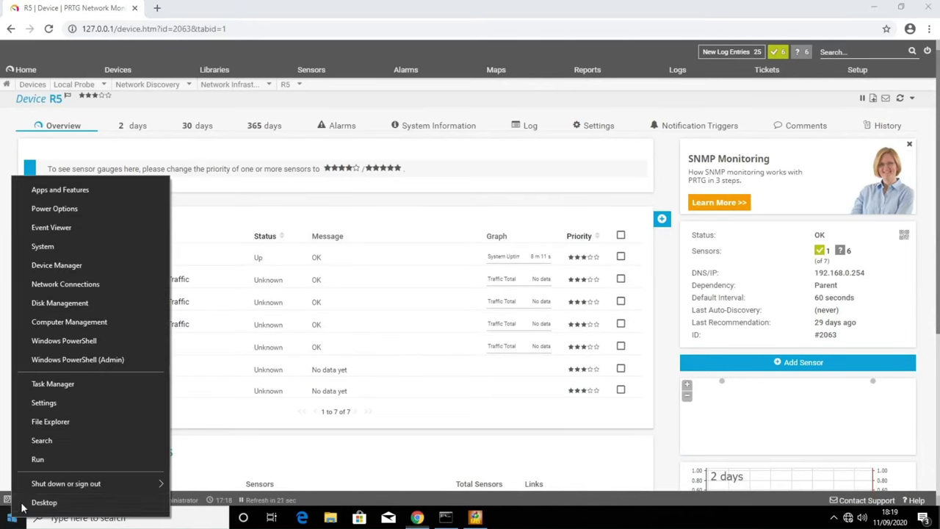
- Run a continuous ping to 192.168.0.254 in Windows PowerShell with 'ping 192.168.0.254 -t'
{"action": "left_click", "coordinate": [85, 340]}
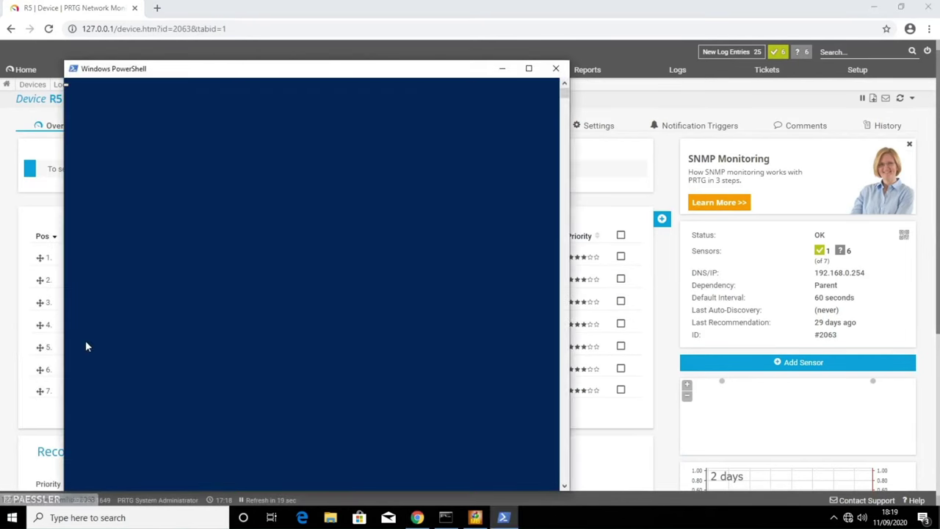
{"action": "type", "text": "ping 192."}
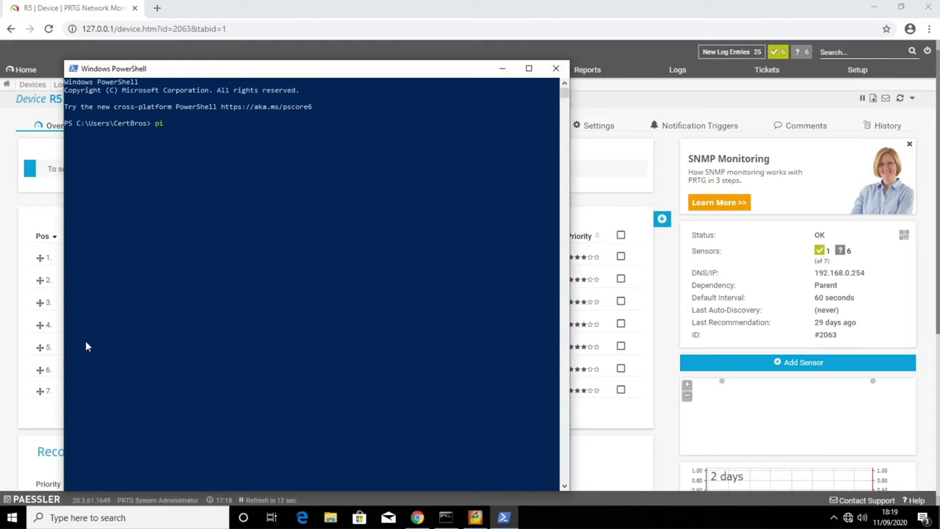
{"action": "type", "text": "168.0.254 -t"}
{"action": "key", "text": "Return"}
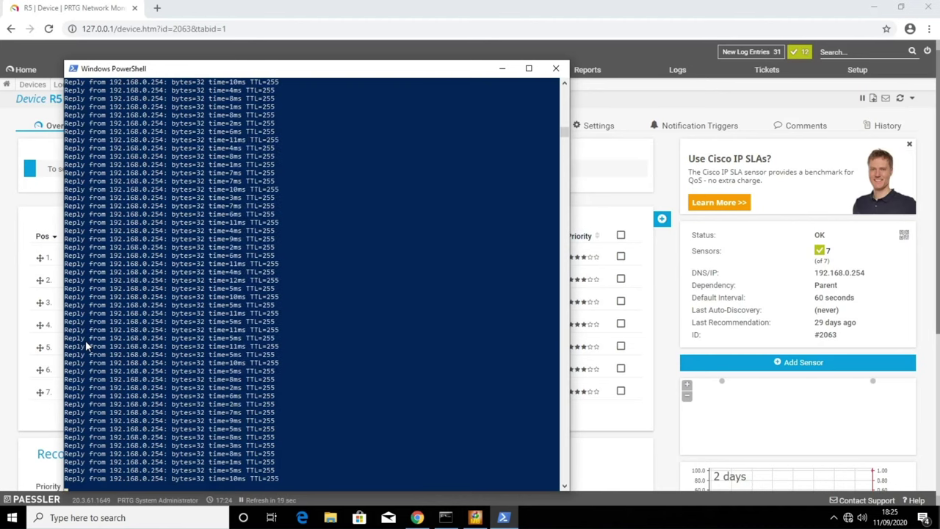
- Minimise PowerShell and open R5's (002) FastEthernet0/0 Traffic sensor page
{"action": "left_click", "coordinate": [501, 69]}
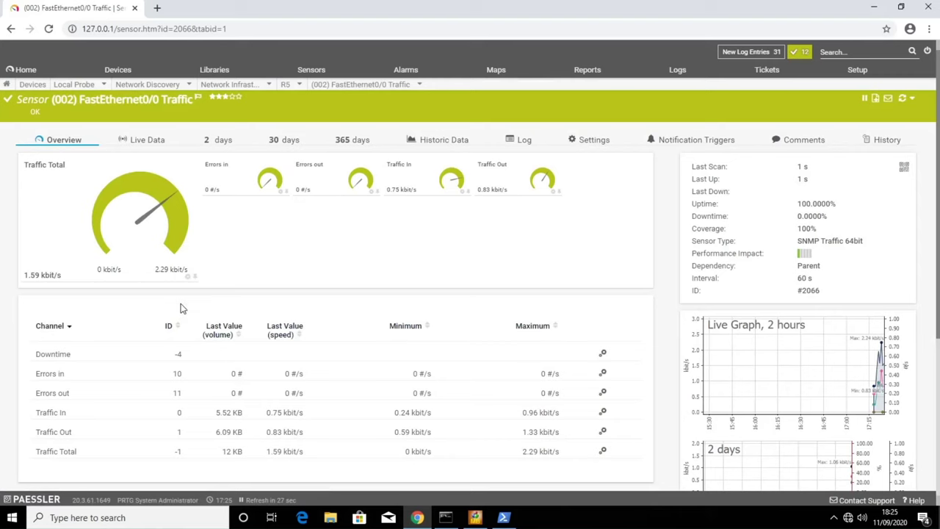
{"action": "left_click", "coordinate": [149, 140]}
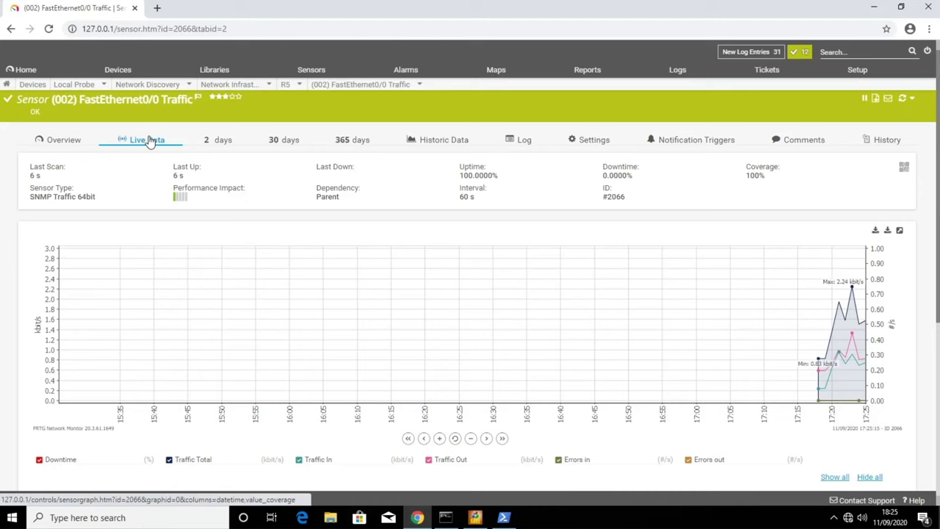
- Review the FastEthernet0/0 live data table, then return to the traffic graph
{"action": "scroll", "coordinate": [149, 143], "scroll_direction": "down", "scroll_amount": 5}
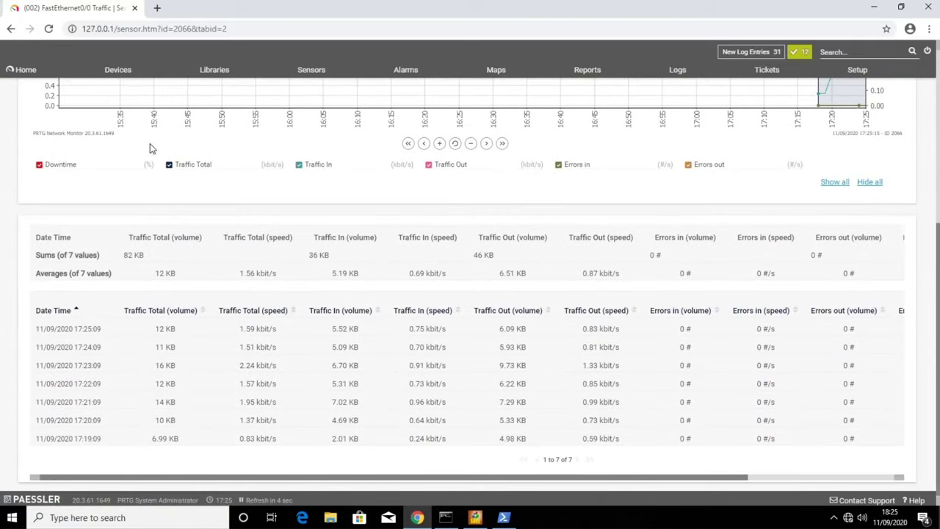
{"action": "scroll", "coordinate": [149, 143], "scroll_direction": "up", "scroll_amount": 5}
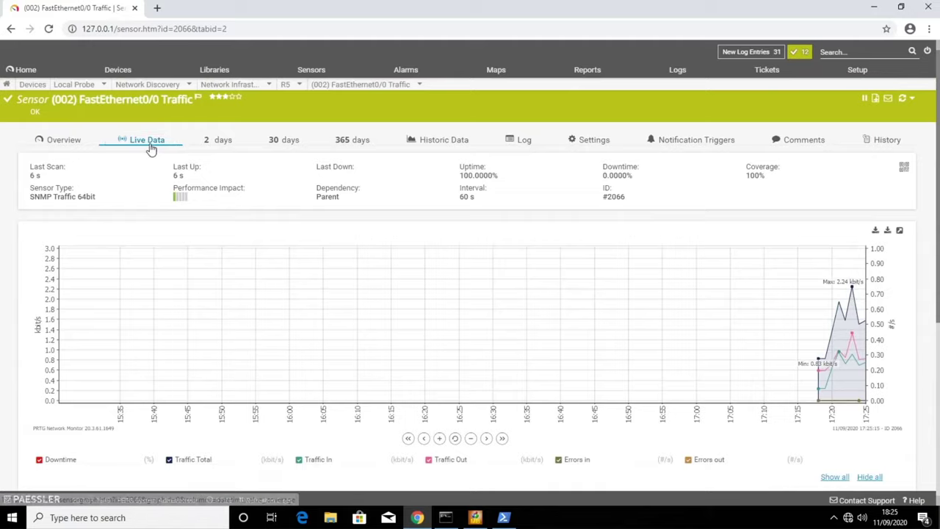